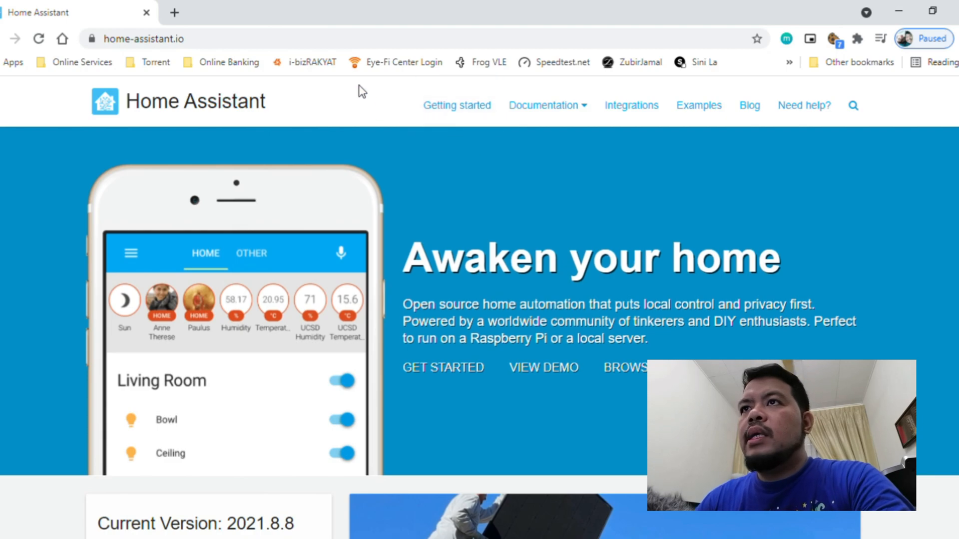
Open the Installation page from the Getting Started section of home-assistant.io
{"action": "left_click", "coordinate": [308, 49]}
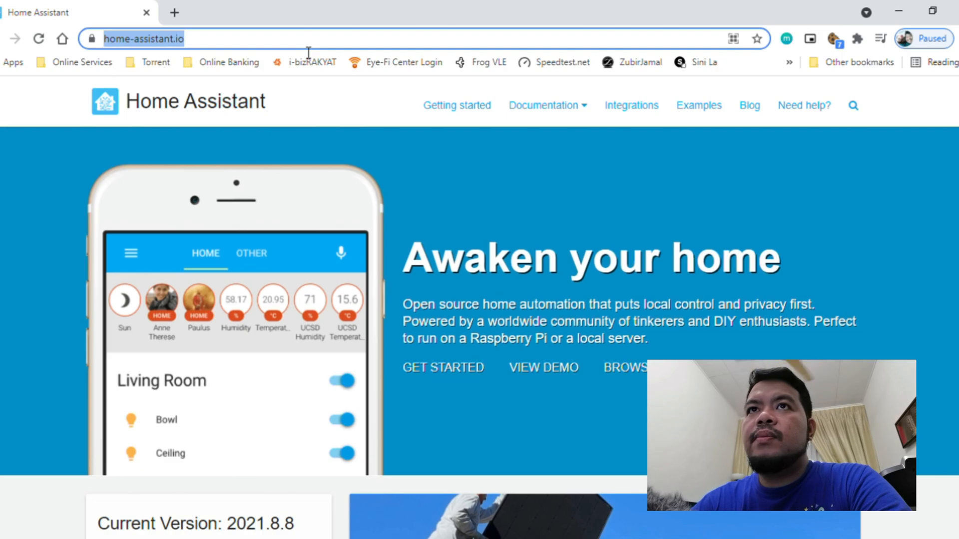
{"action": "left_click", "coordinate": [432, 120]}
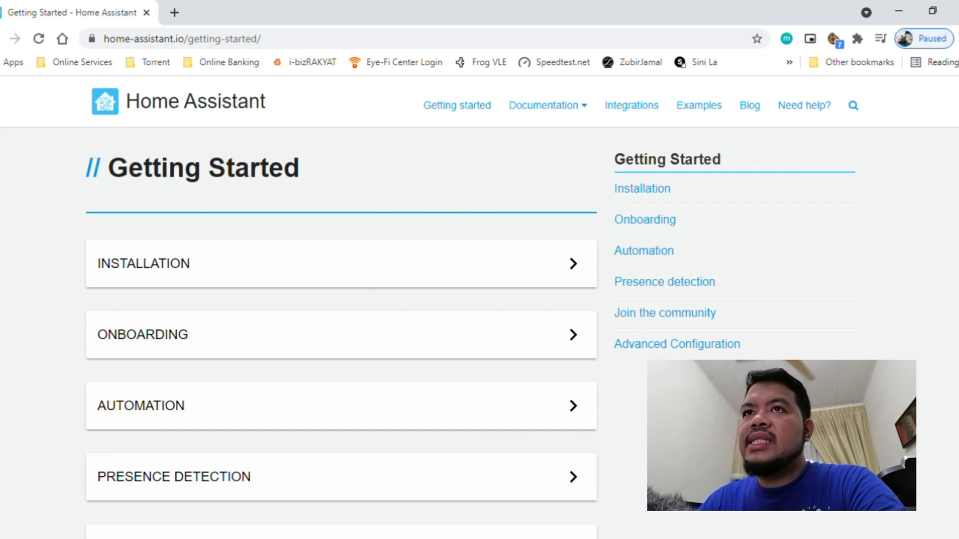
{"action": "scroll", "coordinate": [341, 333], "scroll_direction": "down", "scroll_amount": 4}
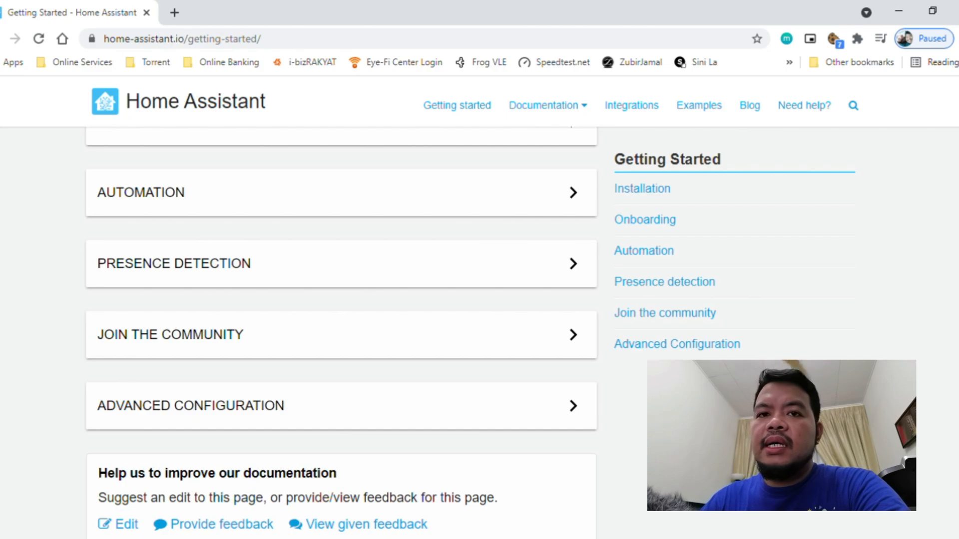
{"action": "scroll", "coordinate": [341, 333], "scroll_direction": "up", "scroll_amount": 3}
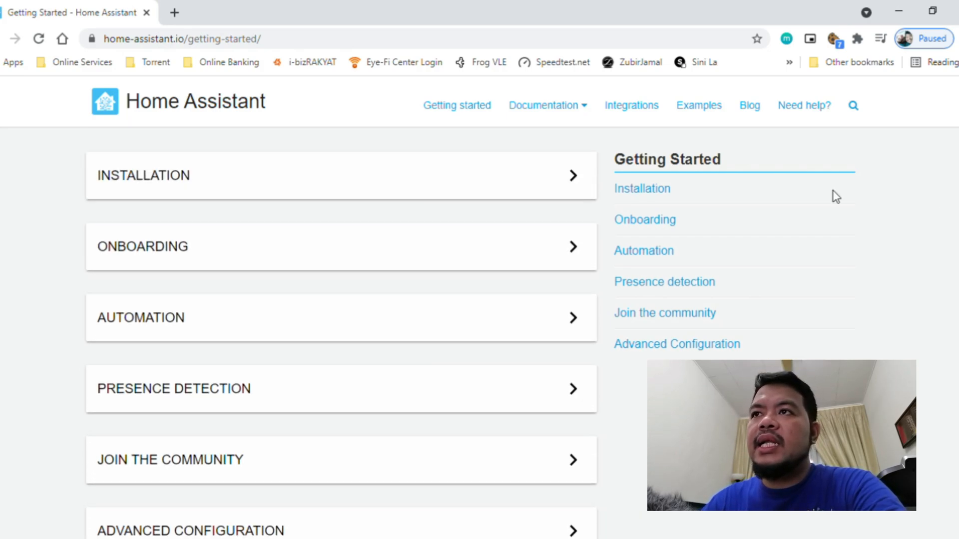
{"action": "left_click", "coordinate": [464, 174]}
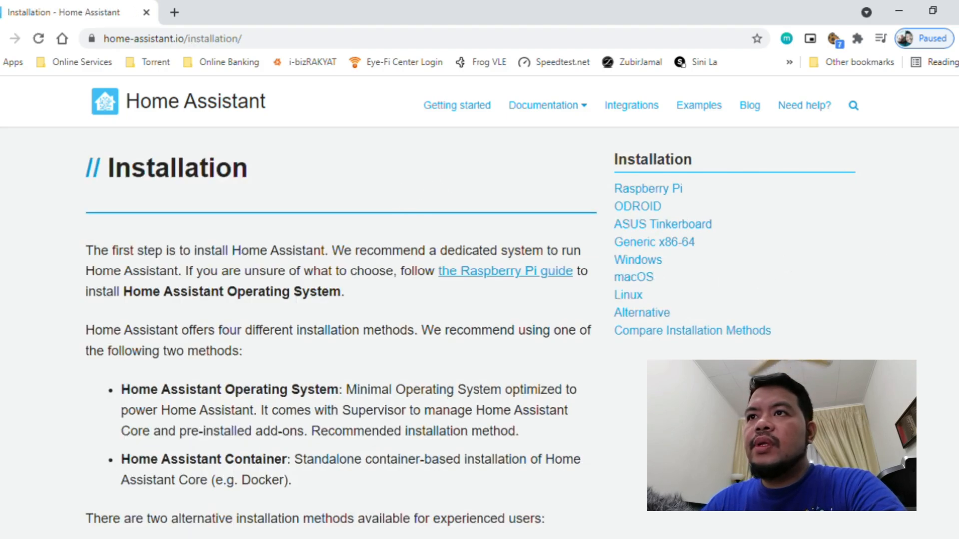
Review the supported platforms on the Installation page and open the Windows installation guide
{"action": "scroll", "coordinate": [338, 333], "scroll_direction": "down", "scroll_amount": 4}
{"action": "scroll", "coordinate": [339, 332], "scroll_direction": "down", "scroll_amount": 4}
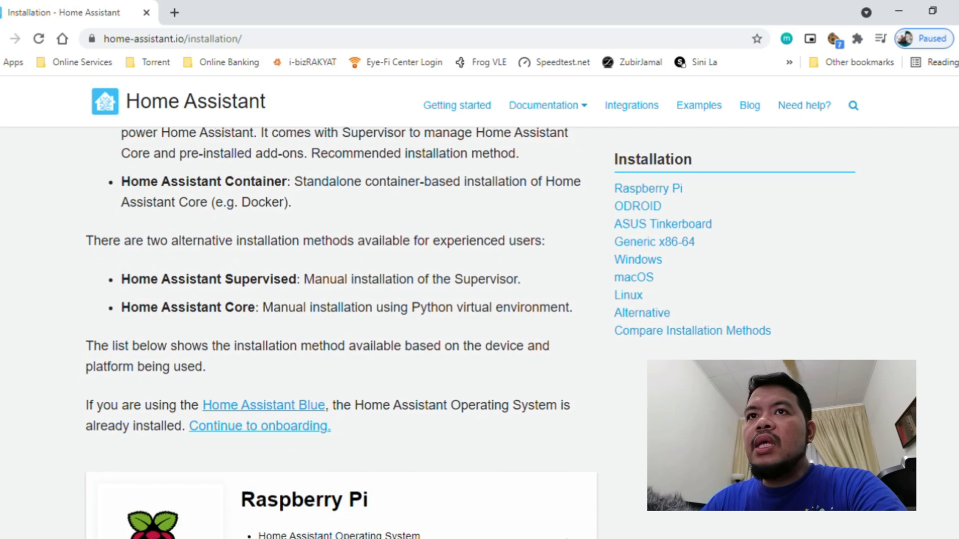
{"action": "scroll", "coordinate": [340, 321], "scroll_direction": "down", "scroll_amount": 5}
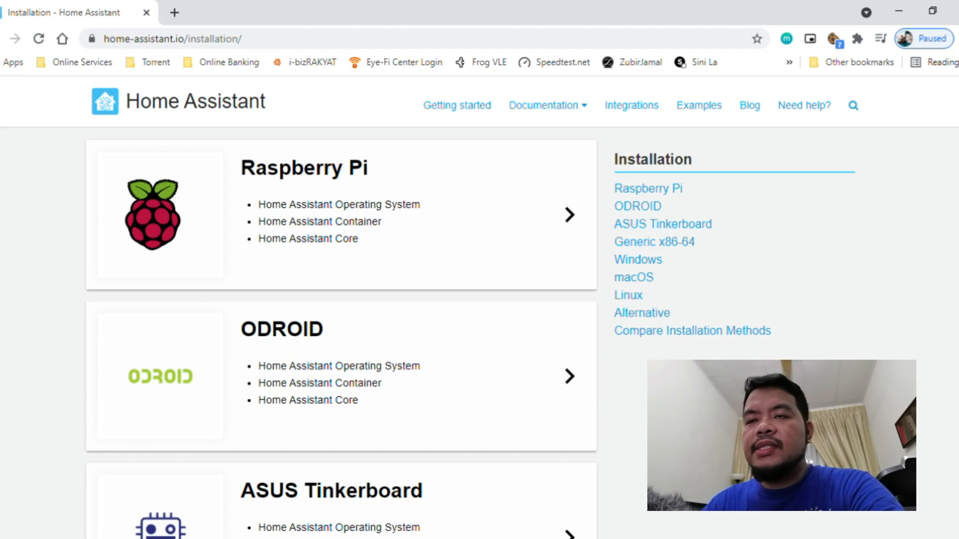
{"action": "scroll", "coordinate": [341, 334], "scroll_direction": "down", "scroll_amount": 1}
{"action": "scroll", "coordinate": [340, 334], "scroll_direction": "up", "scroll_amount": 1}
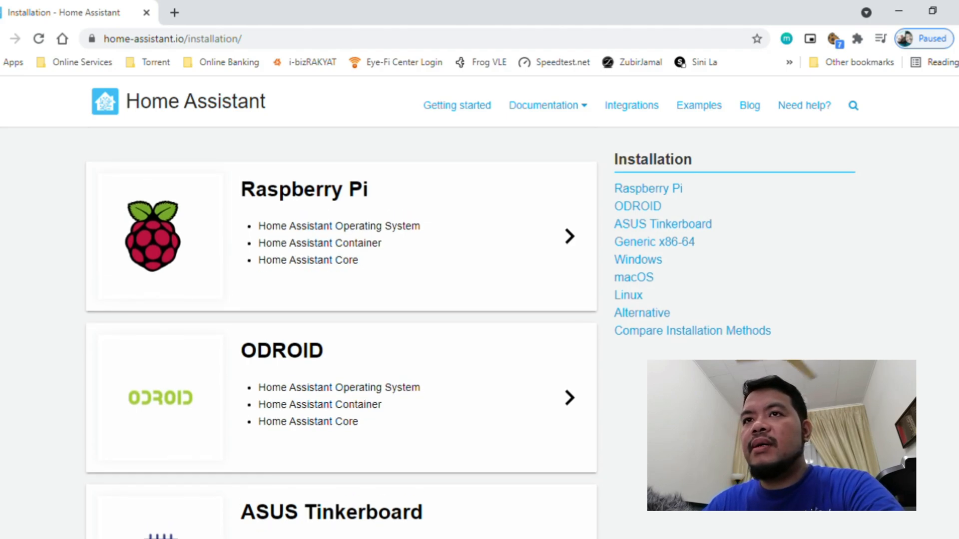
{"action": "scroll", "coordinate": [341, 334], "scroll_direction": "down", "scroll_amount": 1}
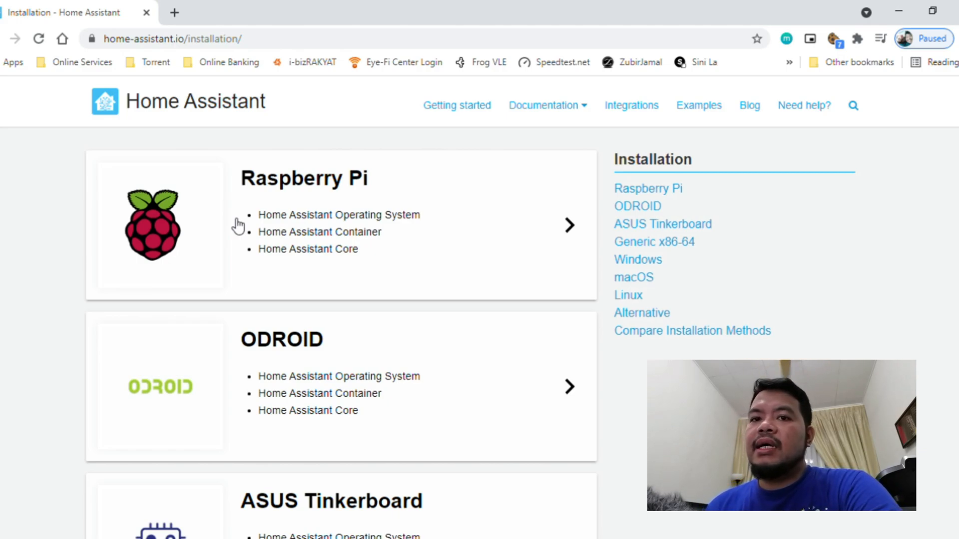
{"action": "scroll", "coordinate": [341, 329], "scroll_direction": "down", "scroll_amount": 3}
{"action": "scroll", "coordinate": [341, 329], "scroll_direction": "down", "scroll_amount": 6}
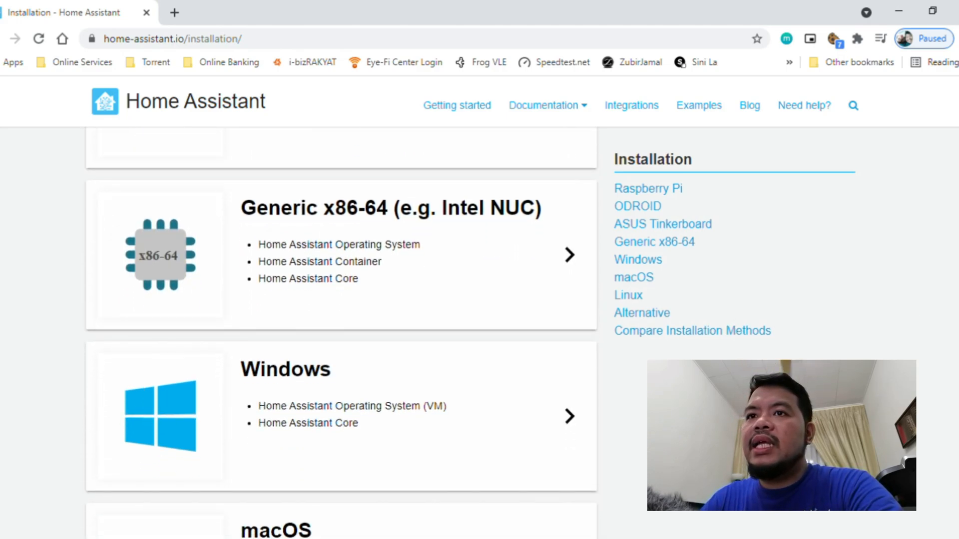
{"action": "scroll", "coordinate": [341, 330], "scroll_direction": "down", "scroll_amount": 3}
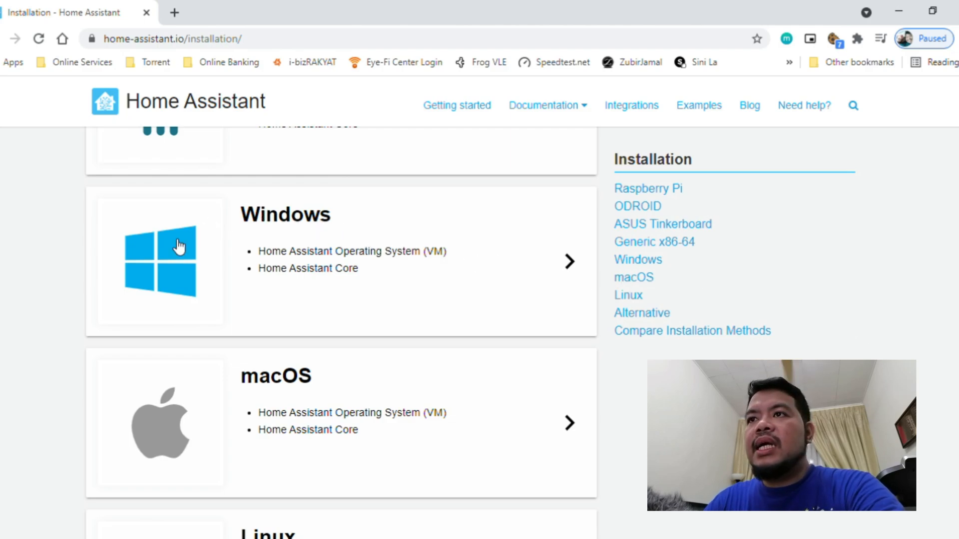
{"action": "left_click", "coordinate": [208, 267]}
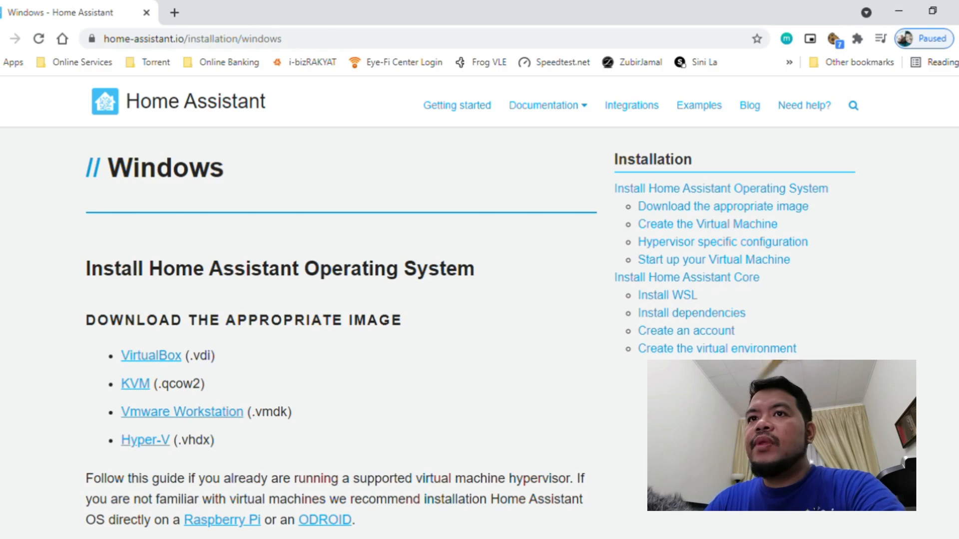
Download the VirtualBox (.vdi) image of Home Assistant Operating System
{"action": "scroll", "coordinate": [712, 500], "scroll_direction": "down", "scroll_amount": 2}
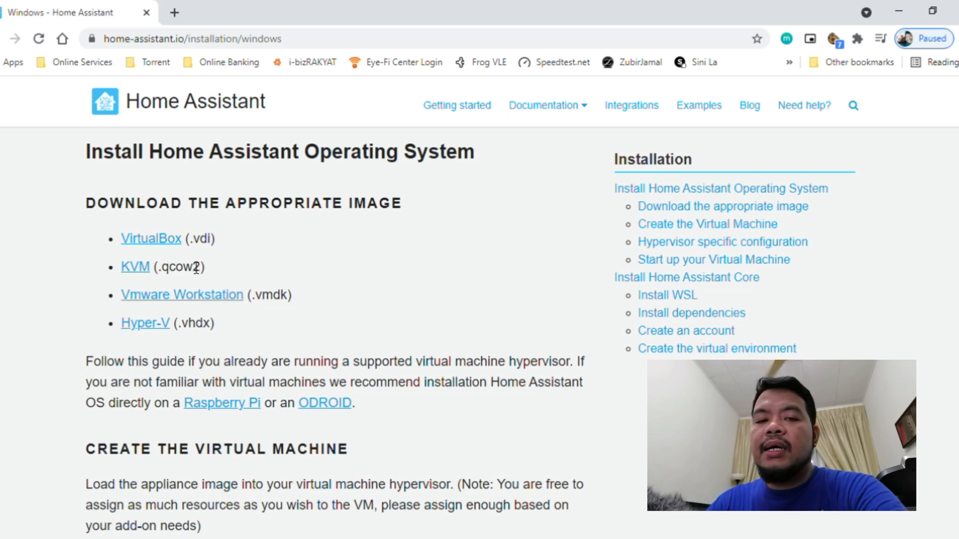
{"action": "left_click", "coordinate": [164, 243]}
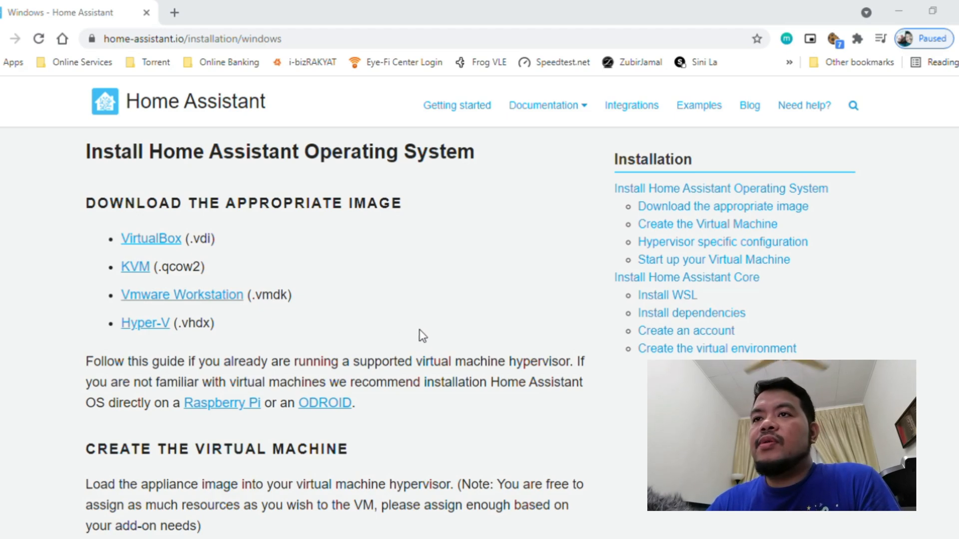
{"action": "left_click", "coordinate": [356, 311]}
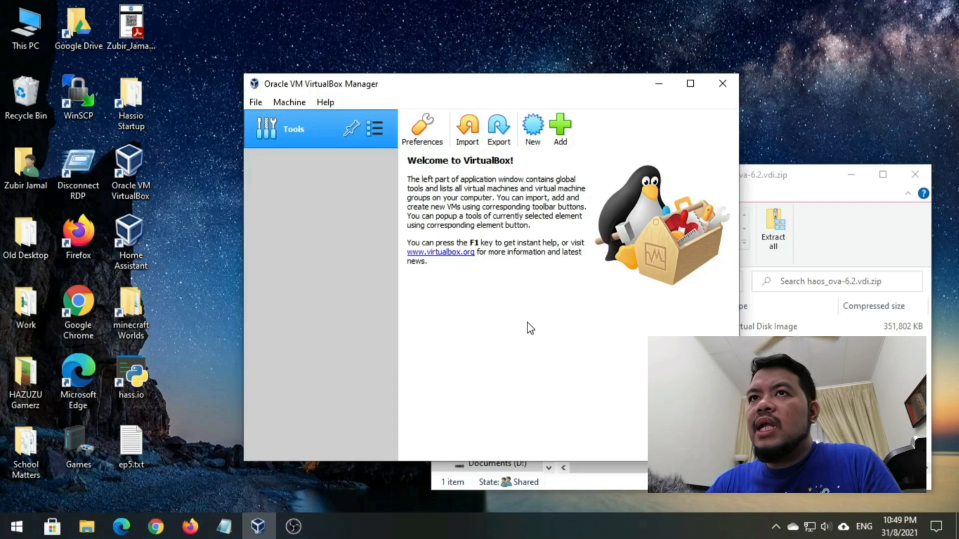
In Oracle VM VirtualBox Manager, start a new virtual machine named HomeAssistant and set its type to Linux
{"action": "left_click_drag", "start_coordinate": [501, 86], "coordinate": [488, 60]}
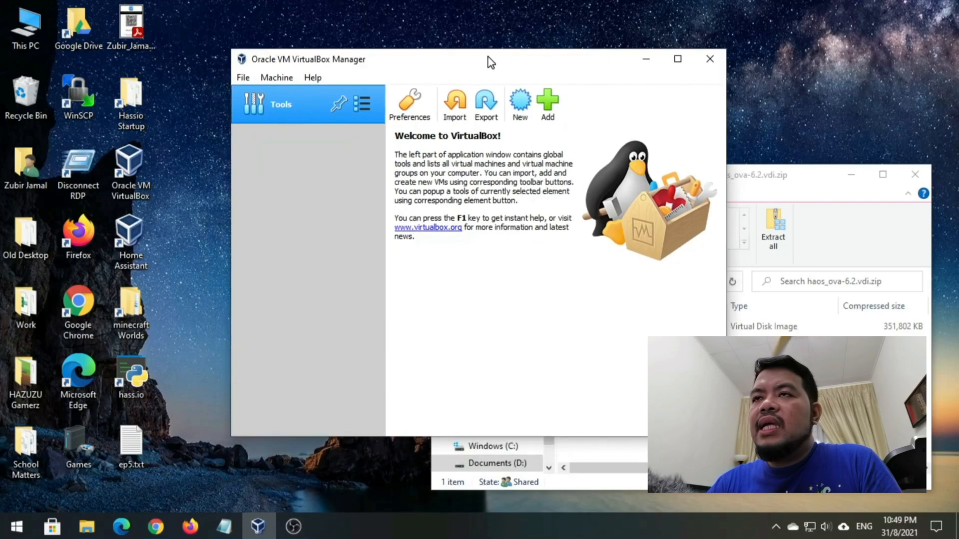
{"action": "left_click", "coordinate": [522, 114]}
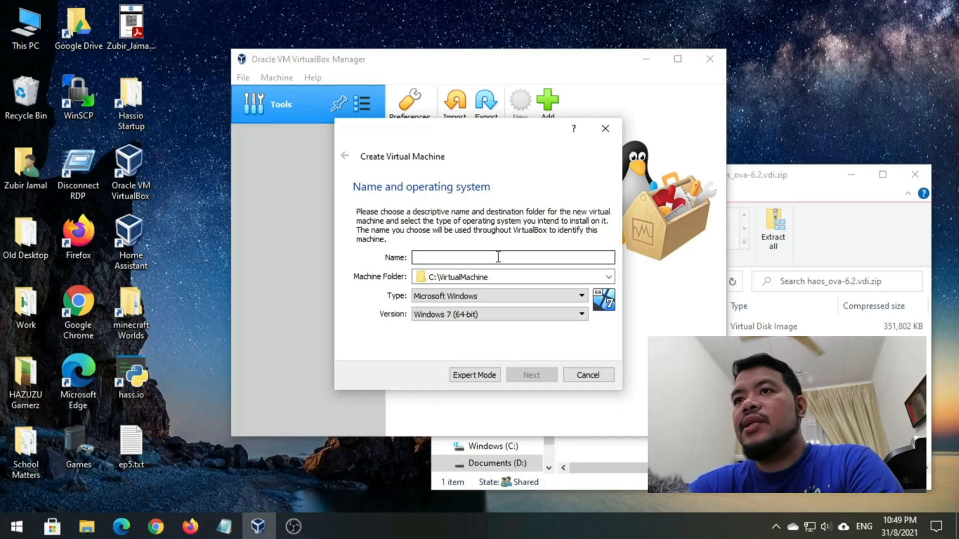
{"action": "type", "text": "HomeAssistant"}
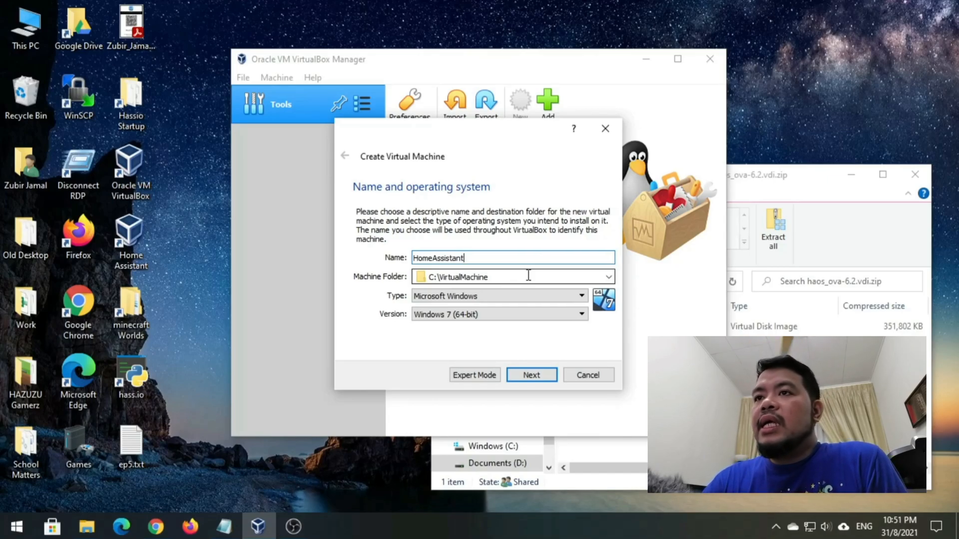
{"action": "left_click", "coordinate": [428, 295]}
{"action": "left_click", "coordinate": [429, 317]}
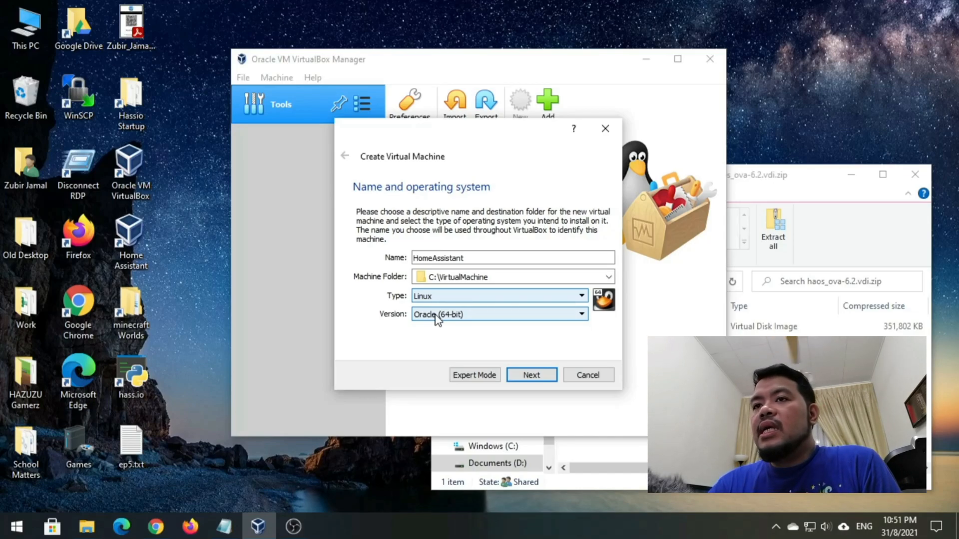
Set the virtual machine's version to Other Linux (64-bit) and continue to the memory settings
{"action": "left_click", "coordinate": [488, 319]}
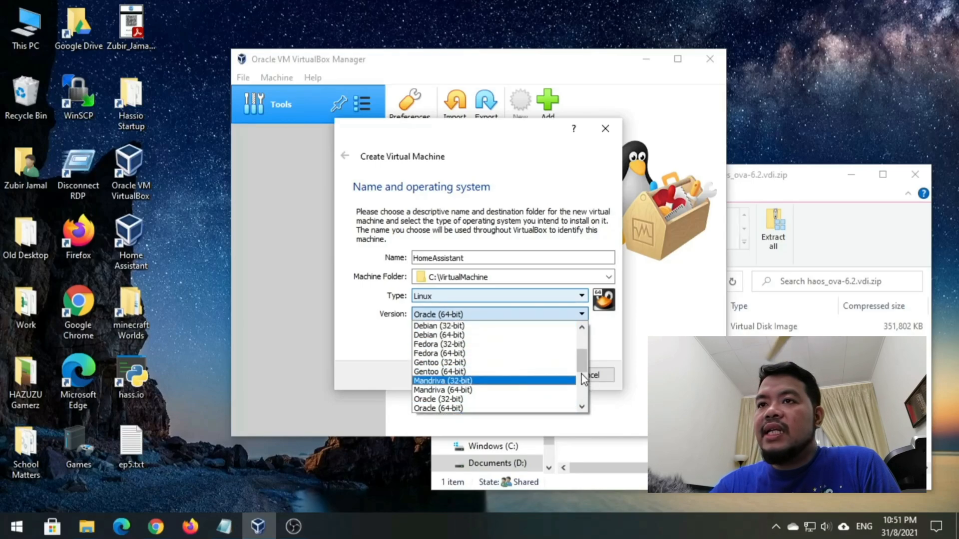
{"action": "scroll", "coordinate": [587, 362], "scroll_direction": "up", "scroll_amount": 1}
{"action": "left_click_drag", "start_coordinate": [587, 362], "coordinate": [593, 401]}
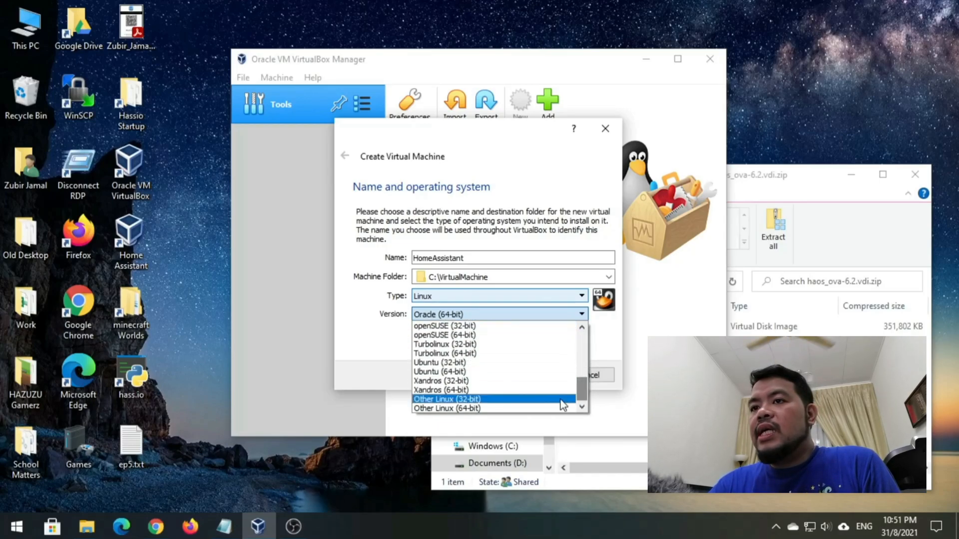
{"action": "left_click", "coordinate": [438, 409]}
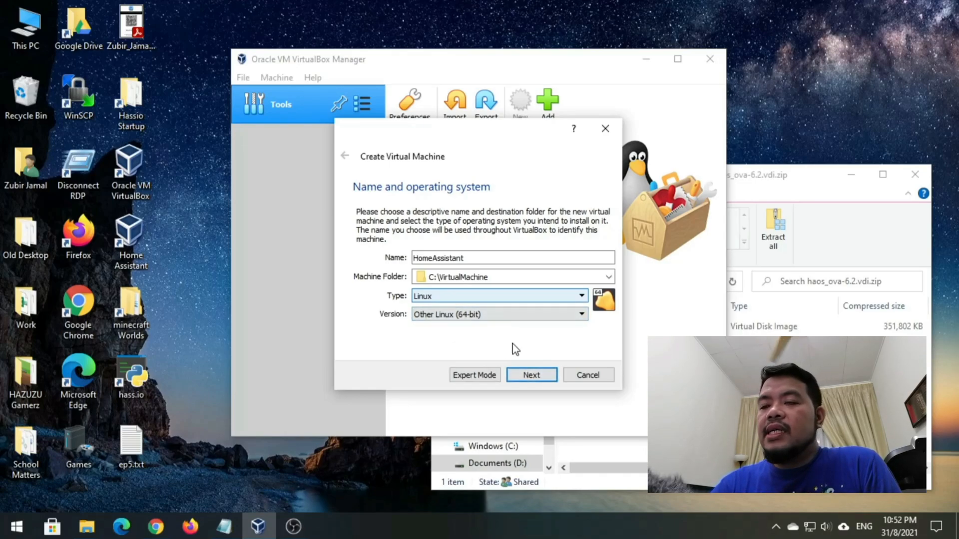
{"action": "left_click", "coordinate": [533, 382]}
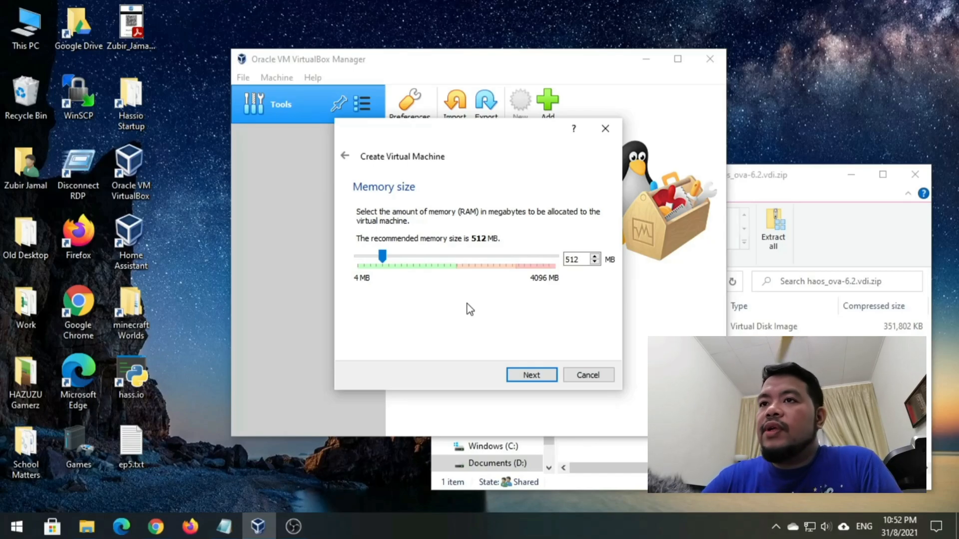
Set the memory size to 1024 MB and choose to use an existing virtual hard disk file
{"action": "left_click_drag", "start_coordinate": [383, 256], "coordinate": [410, 264]}
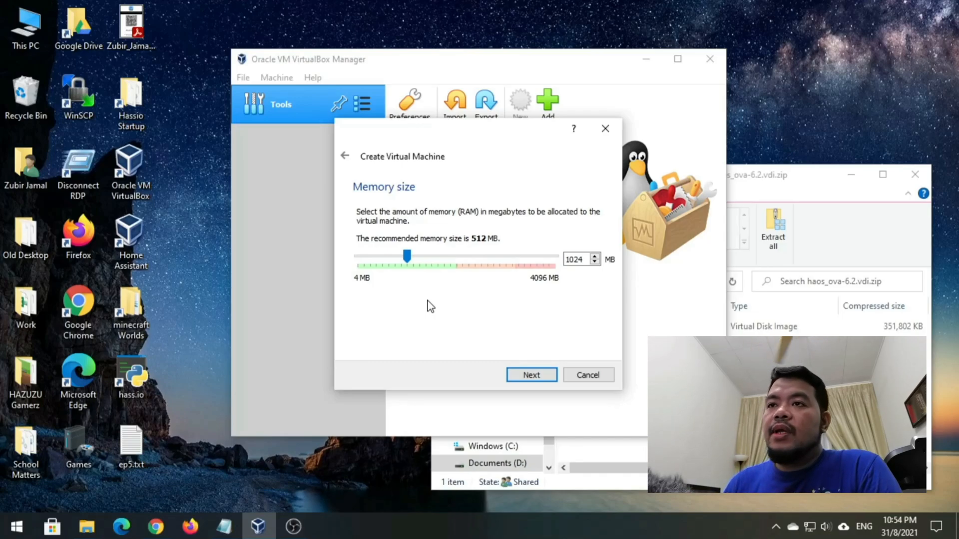
{"action": "left_click", "coordinate": [531, 377]}
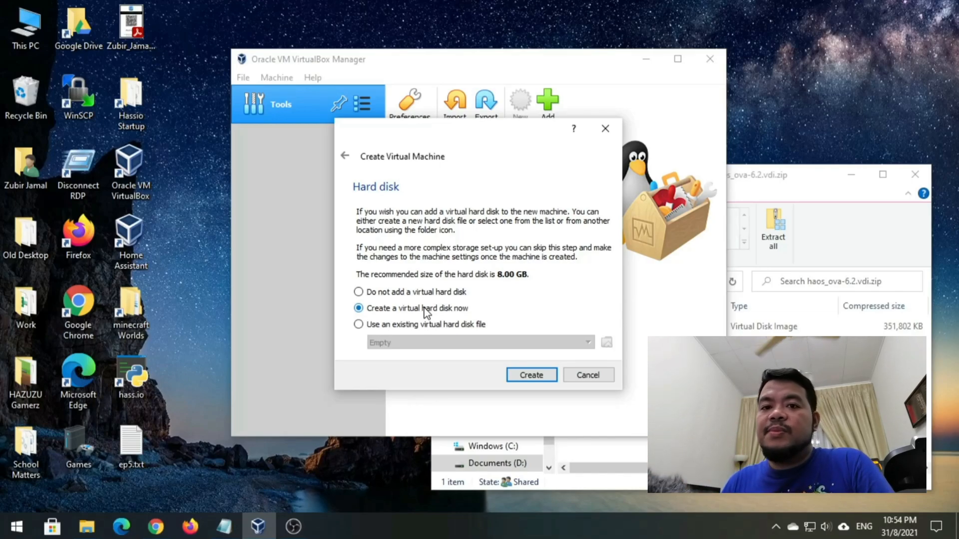
{"action": "left_click", "coordinate": [416, 325]}
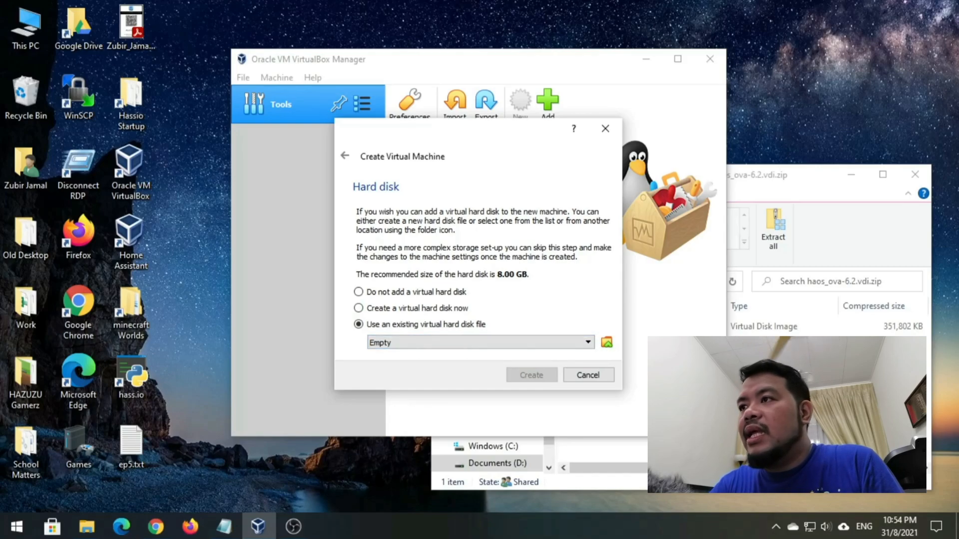
In File Explorer, copy haos_ova-6.2.vdi from the downloaded zip into the C:\VirtualMachine\HomeAssistant folder
{"action": "left_click", "coordinate": [656, 320]}
{"action": "left_click", "coordinate": [629, 330]}
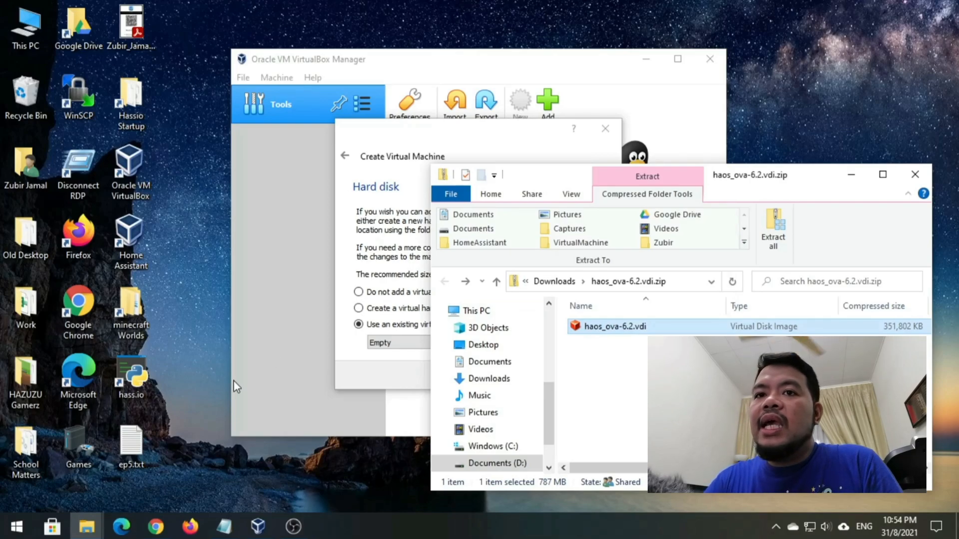
{"action": "left_click", "coordinate": [86, 526]}
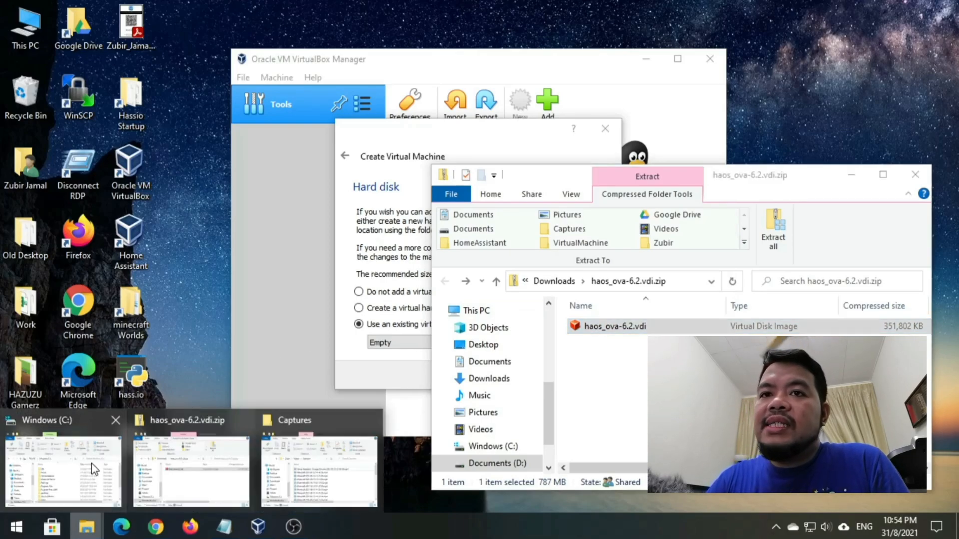
{"action": "left_click", "coordinate": [94, 471]}
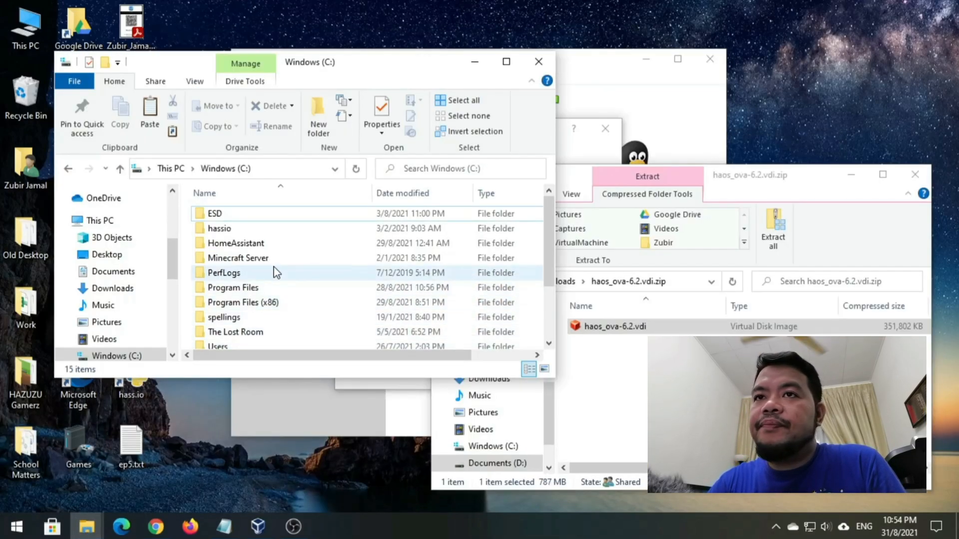
{"action": "left_click_drag", "start_coordinate": [549, 265], "coordinate": [549, 325]}
{"action": "double_click", "coordinate": [233, 339]}
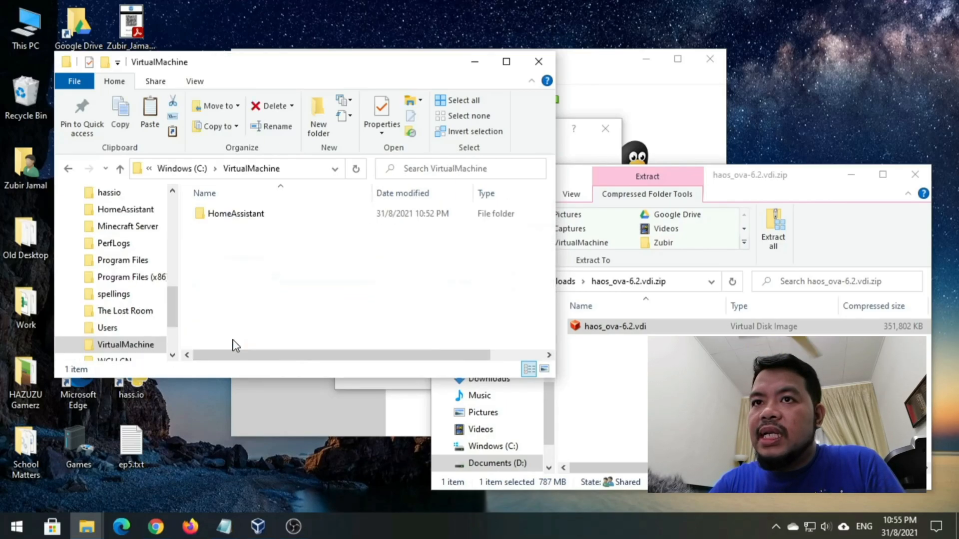
{"action": "double_click", "coordinate": [259, 219]}
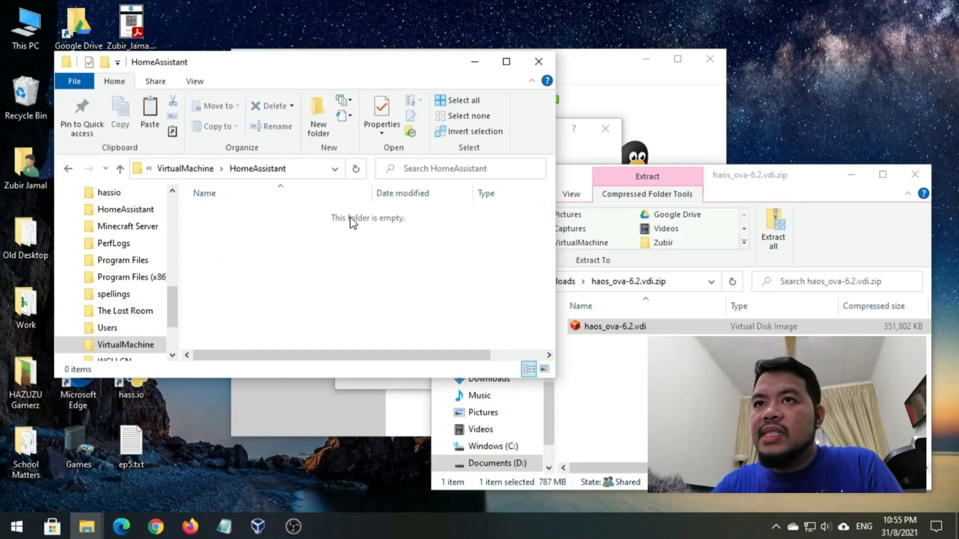
{"action": "left_click", "coordinate": [609, 360]}
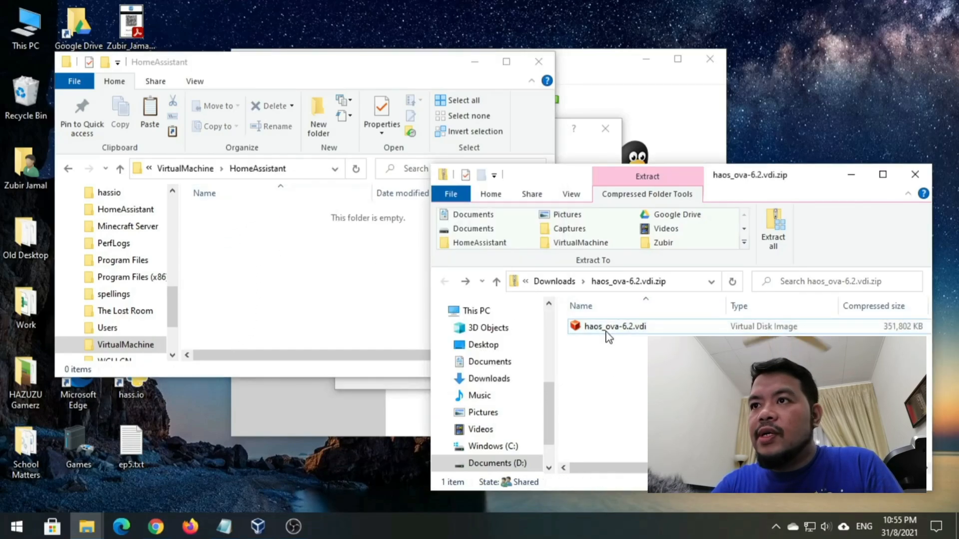
{"action": "left_click_drag", "start_coordinate": [610, 329], "coordinate": [302, 285]}
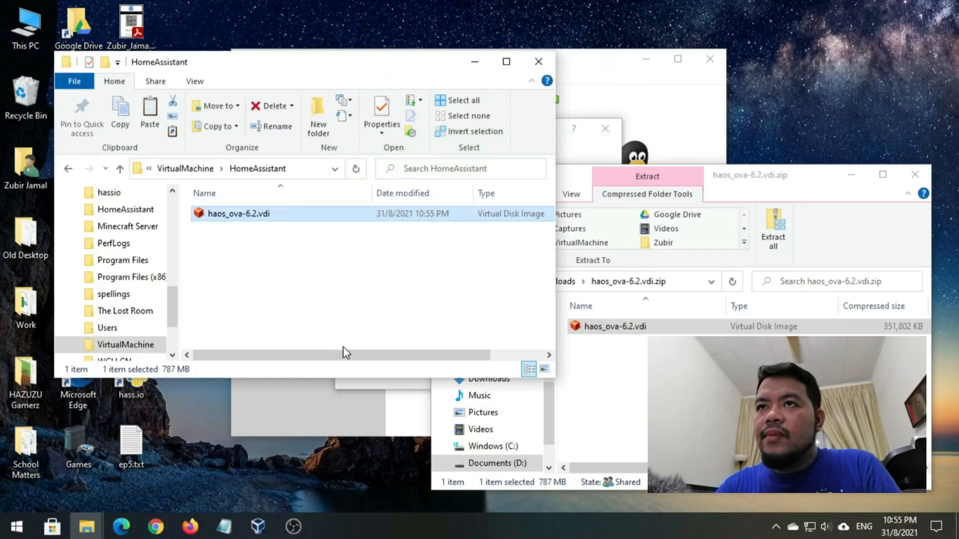
Back in VirtualBox, add haos_ova-6.2.vdi from the HomeAssistant folder as the existing hard disk and create the virtual machine
{"action": "left_click", "coordinate": [382, 392]}
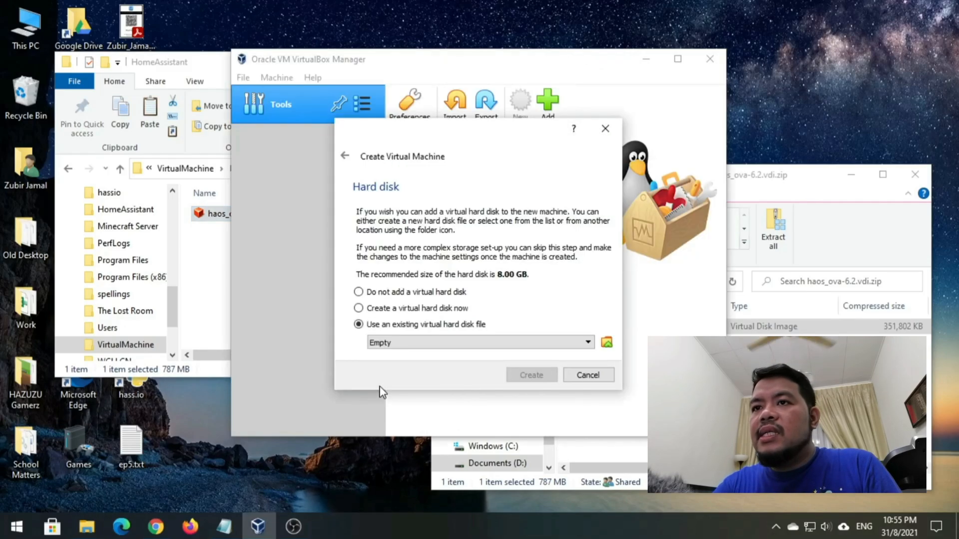
{"action": "left_click", "coordinate": [607, 343]}
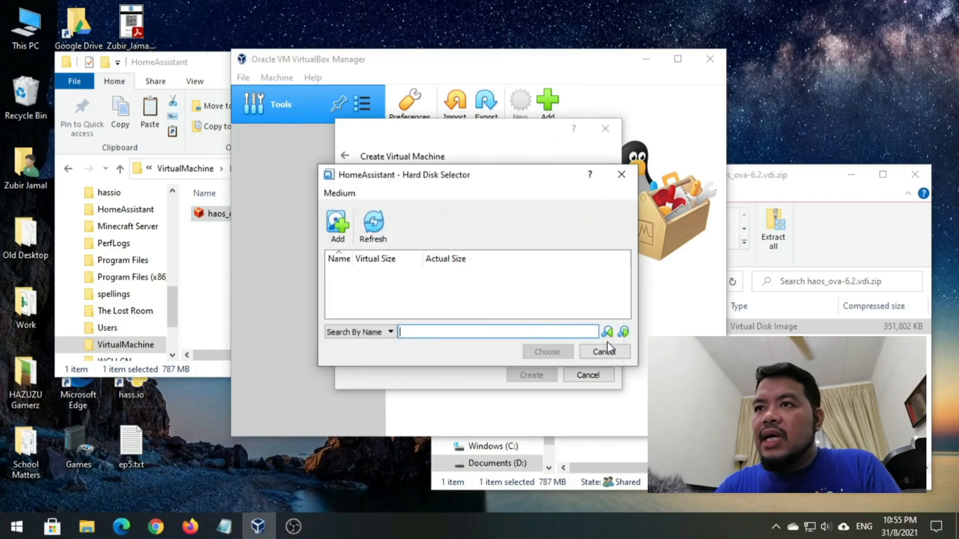
{"action": "left_click", "coordinate": [341, 235]}
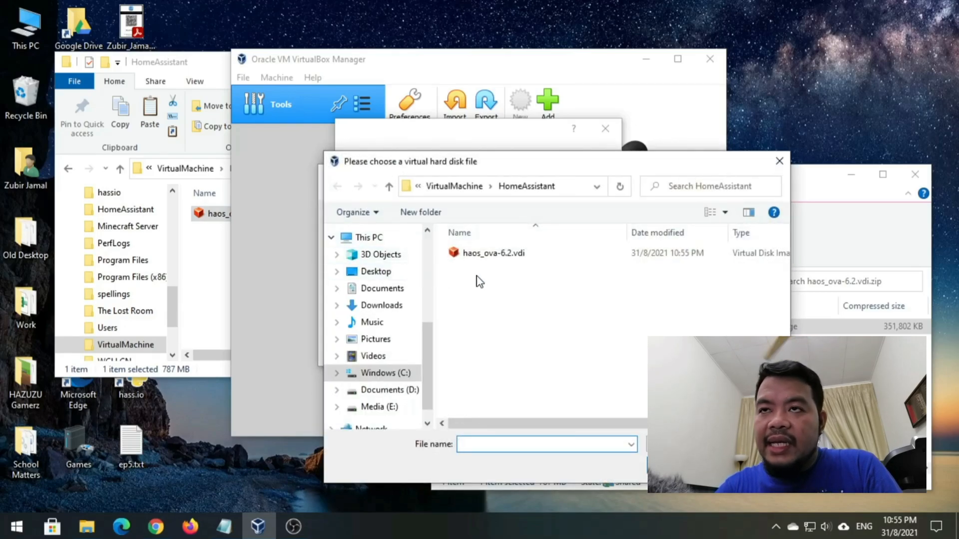
{"action": "left_click", "coordinate": [474, 257]}
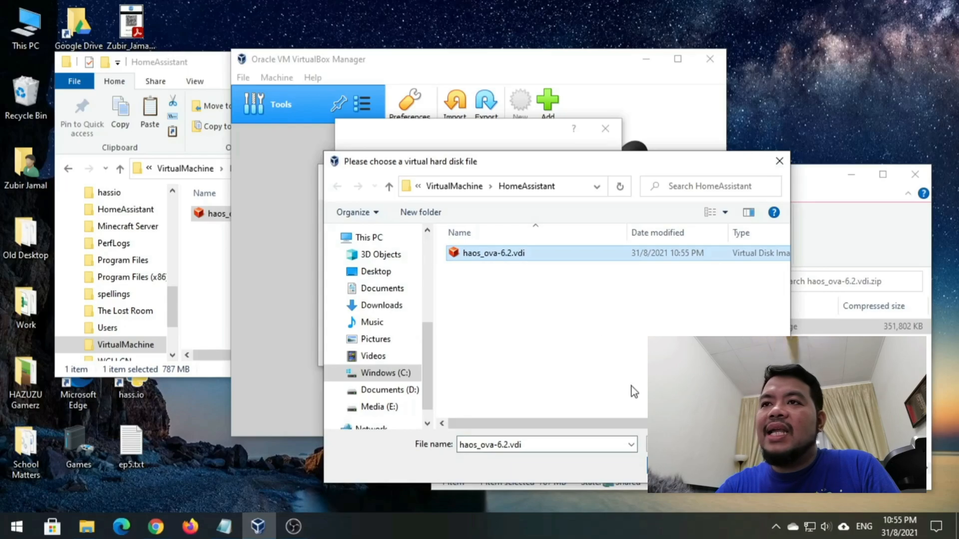
{"action": "left_click", "coordinate": [680, 465]}
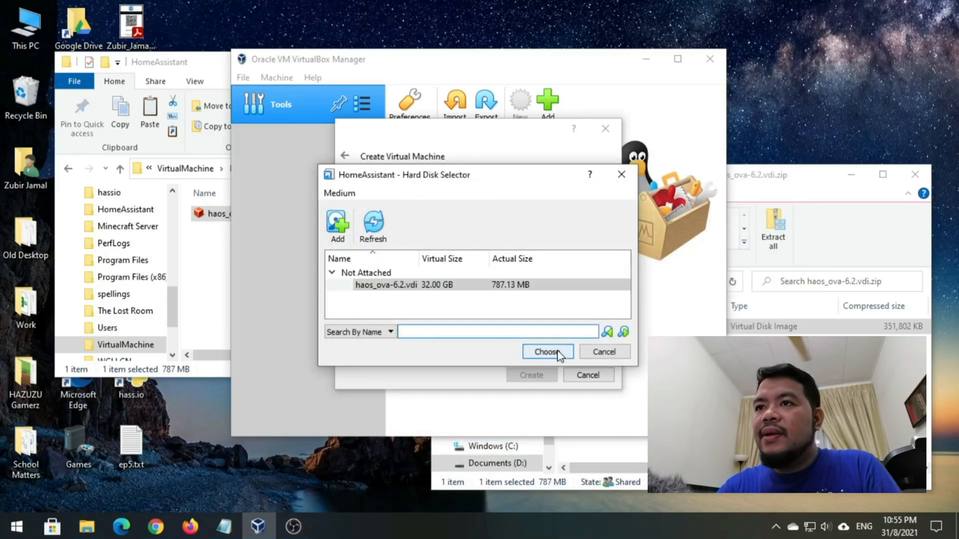
{"action": "left_click", "coordinate": [548, 352]}
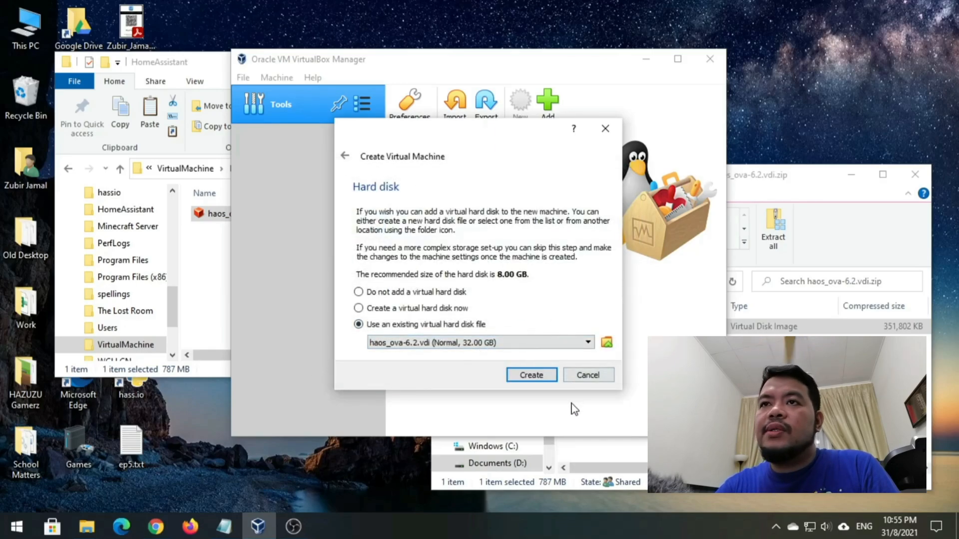
{"action": "left_click", "coordinate": [543, 380]}
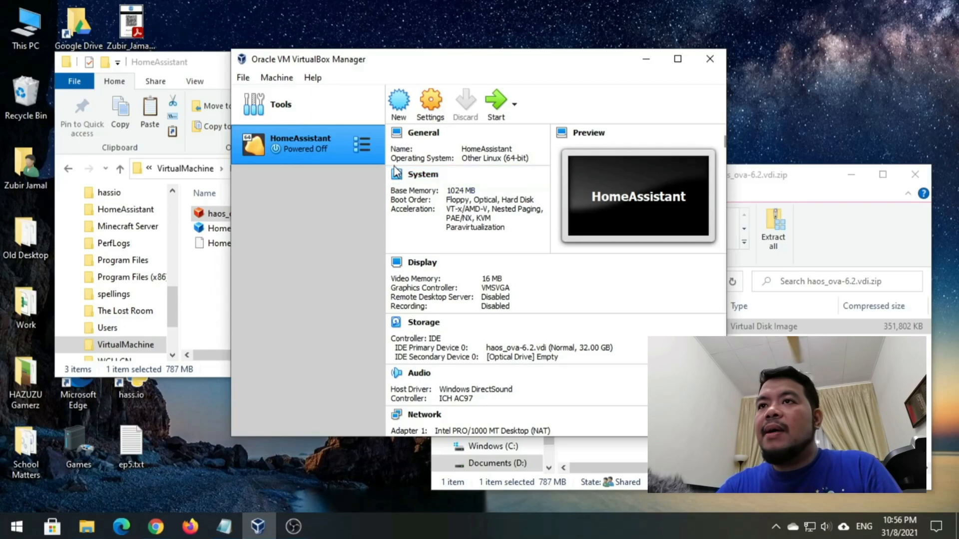
In the HomeAssistant machine's system settings, enable EFI (special OSes only)
{"action": "left_click", "coordinate": [431, 107]}
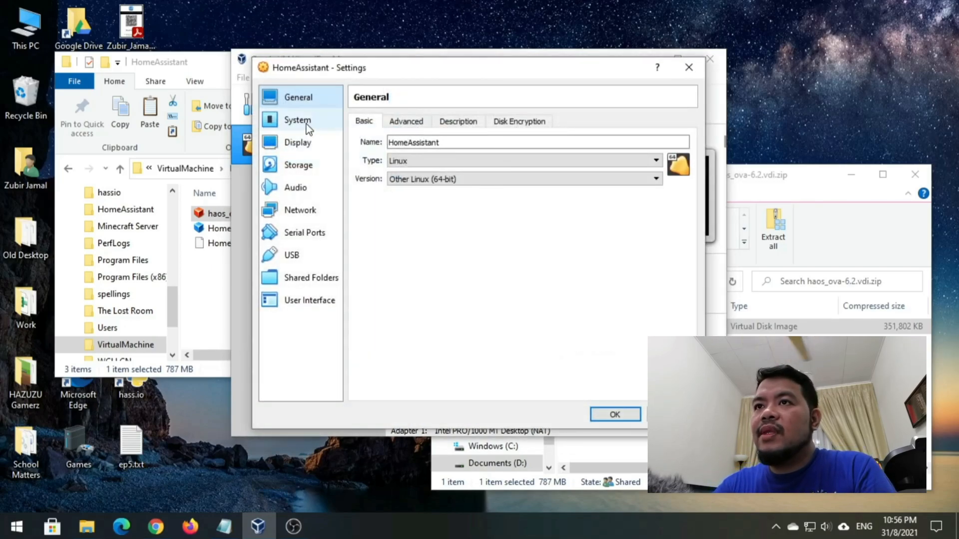
{"action": "left_click", "coordinate": [305, 124]}
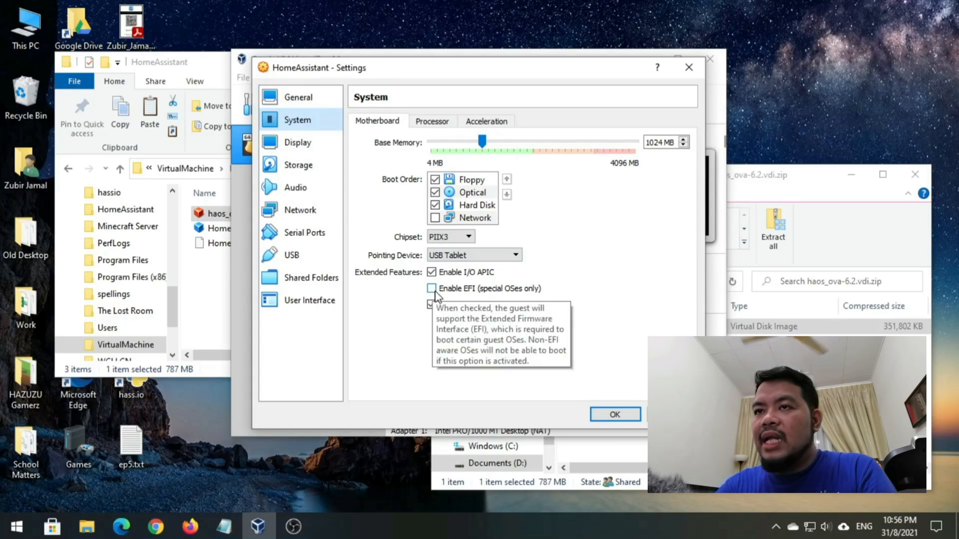
{"action": "left_click", "coordinate": [431, 288]}
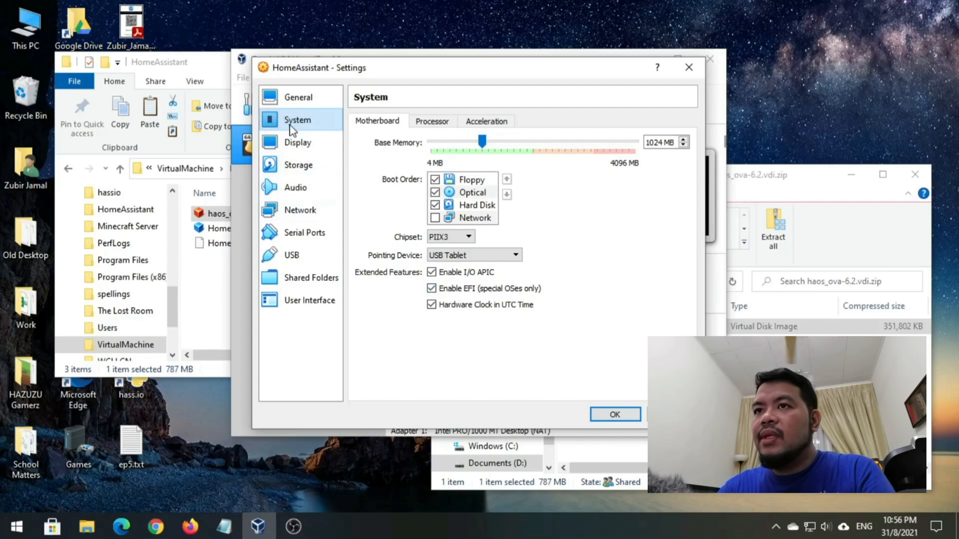
Attach network Adapter 1 to Bridged Adapter using the TP-Link Gigabit PCI Express Adapter and save the machine's settings
{"action": "left_click", "coordinate": [309, 212]}
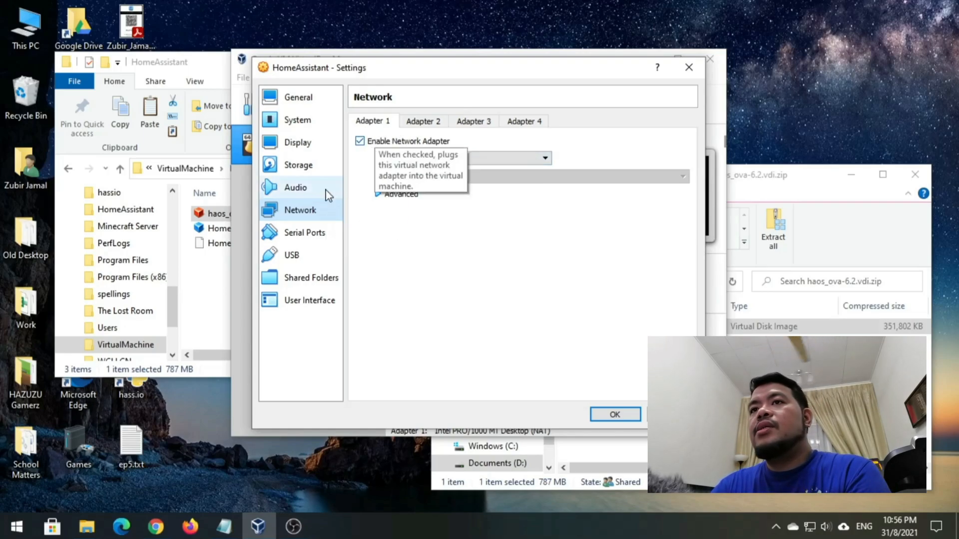
{"action": "left_click", "coordinate": [460, 160]}
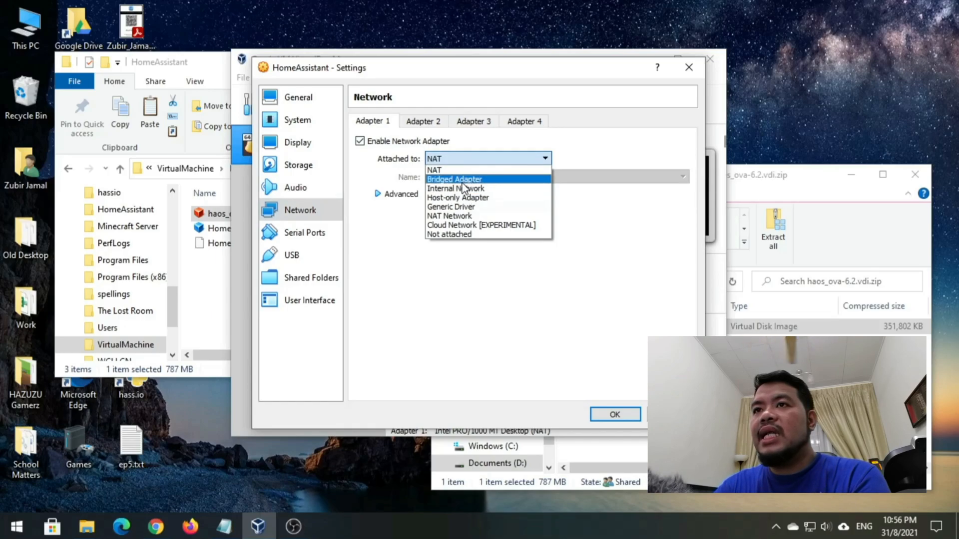
{"action": "left_click", "coordinate": [463, 180]}
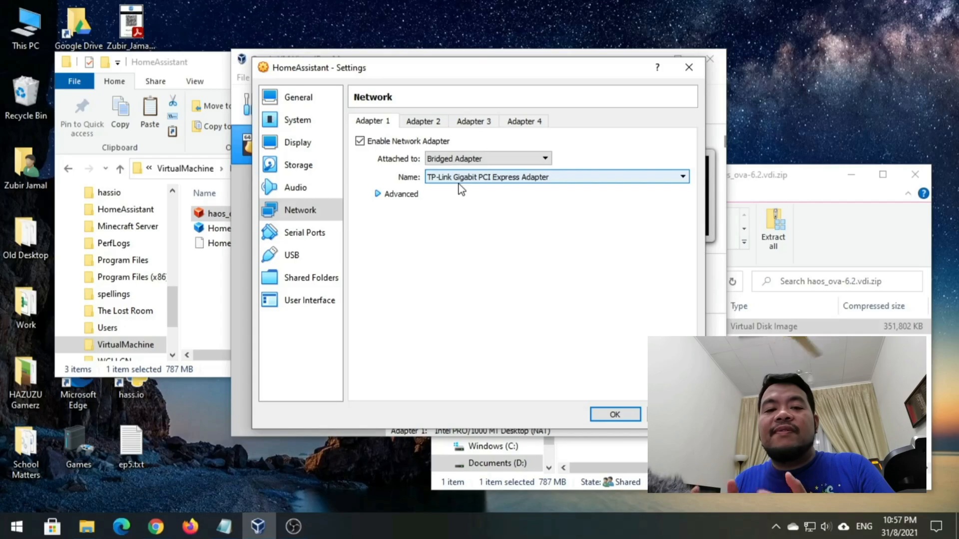
{"action": "left_click", "coordinate": [461, 180]}
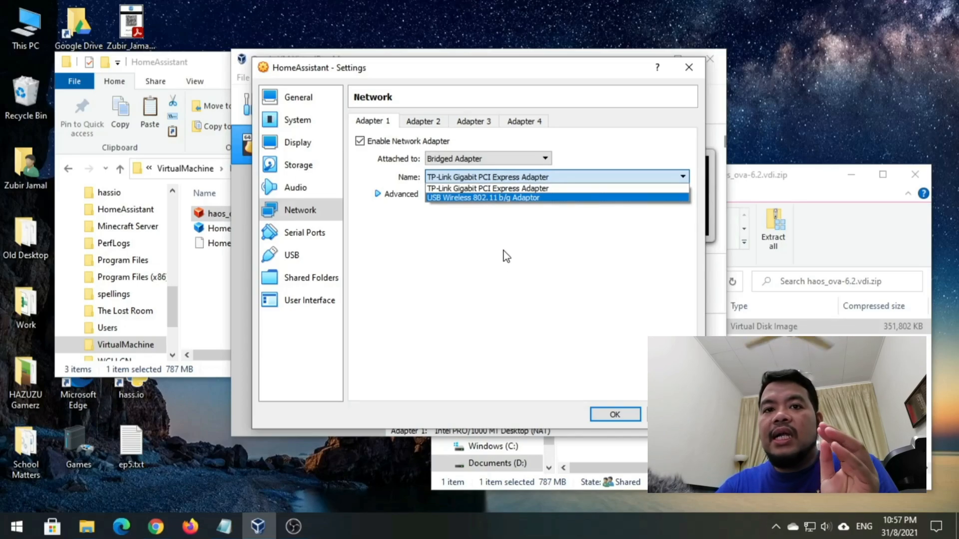
{"action": "left_click", "coordinate": [522, 189]}
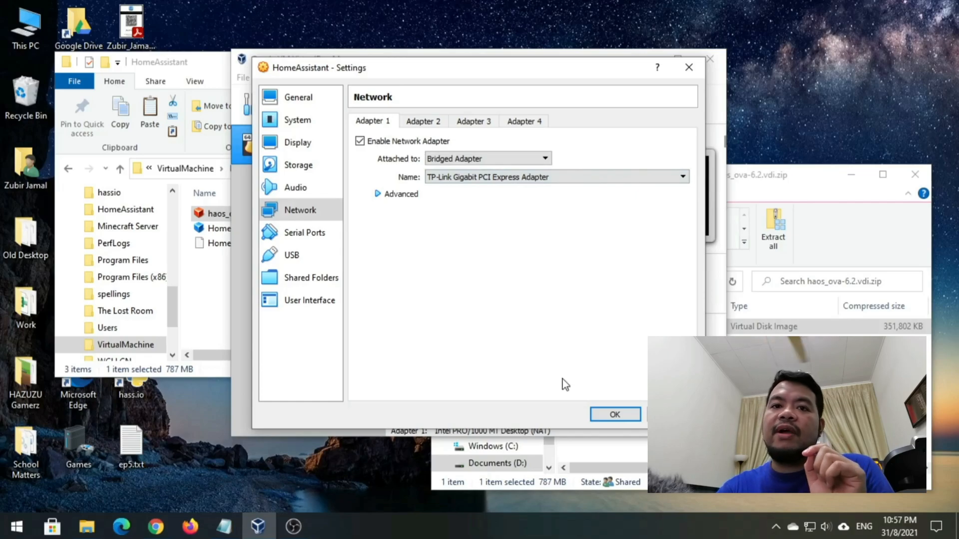
{"action": "left_click", "coordinate": [613, 415]}
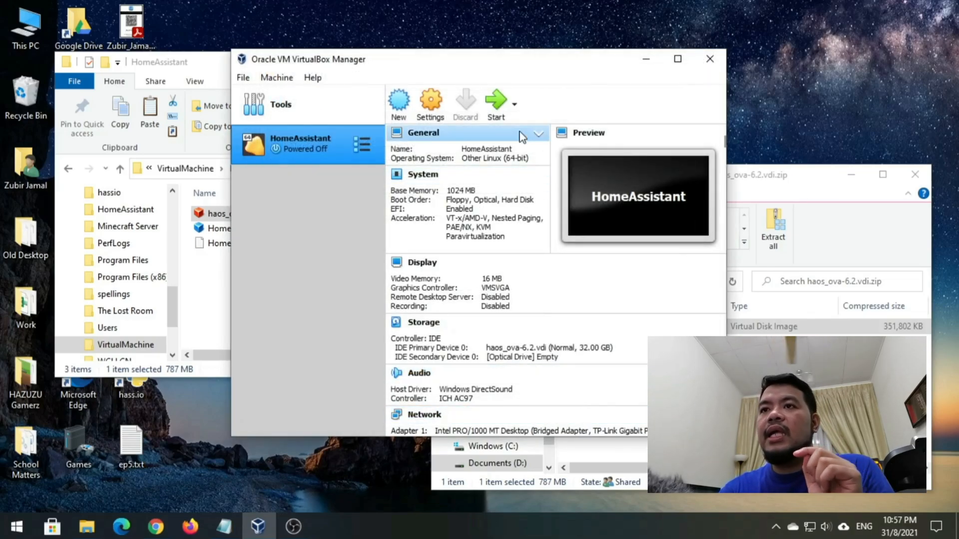
Start the HomeAssistant virtual machine and move its window fully into view while it boots
{"action": "left_click", "coordinate": [496, 106]}
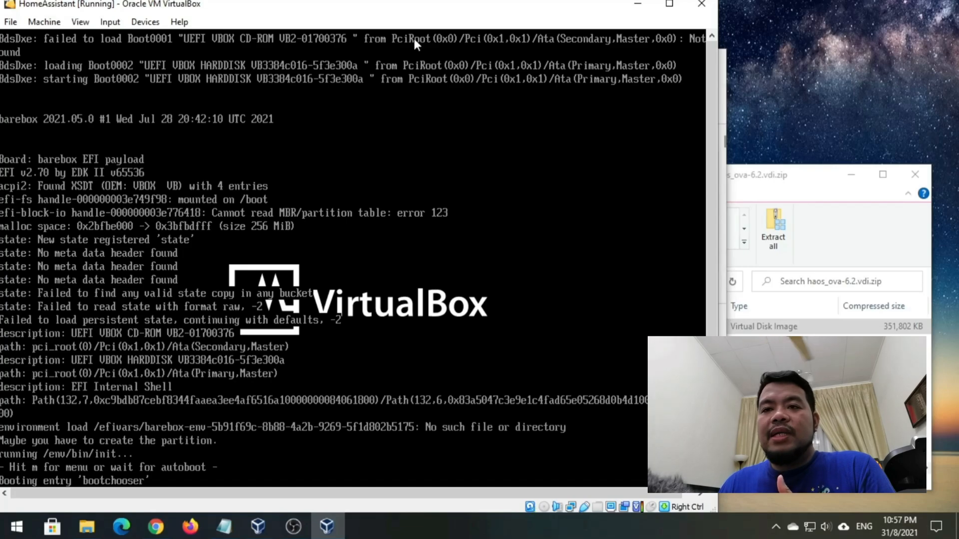
{"action": "left_click_drag", "start_coordinate": [298, 11], "coordinate": [346, 16]}
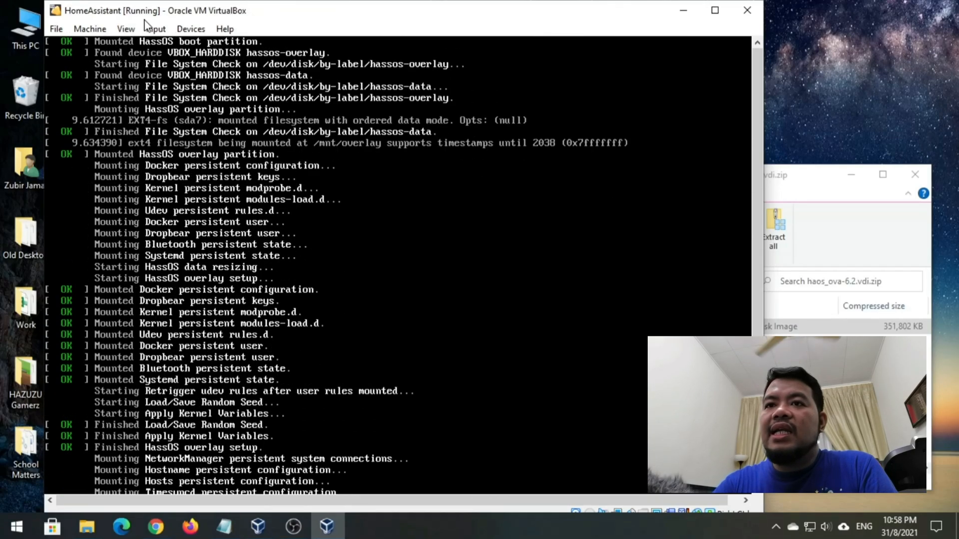
{"action": "left_click_drag", "start_coordinate": [48, 2], "coordinate": [100, 20]}
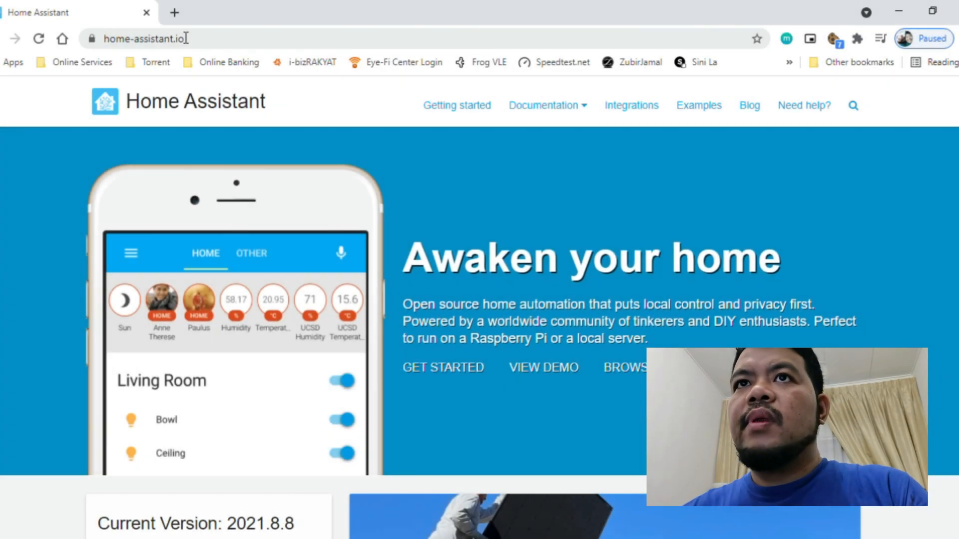
{"action": "left_click", "coordinate": [175, 12]}
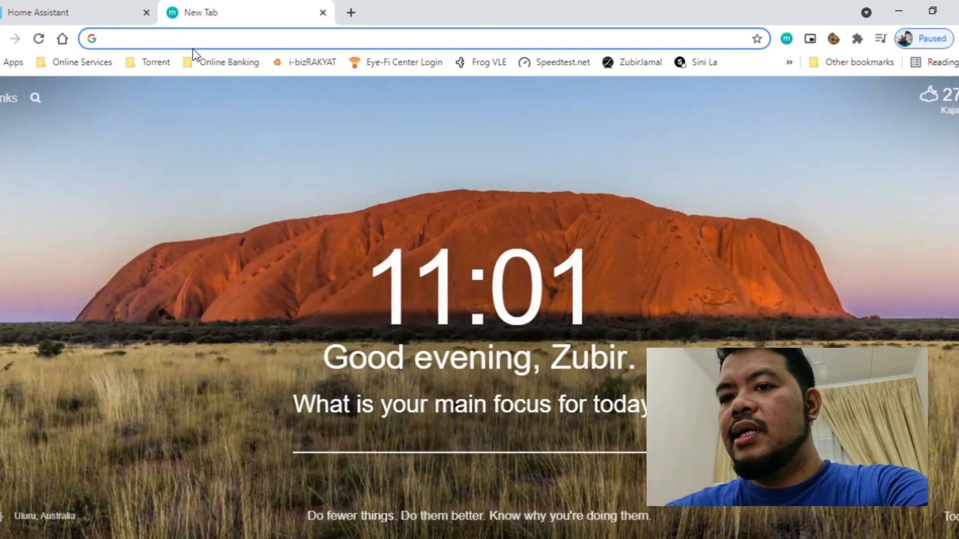
{"action": "type", "text": "h"}
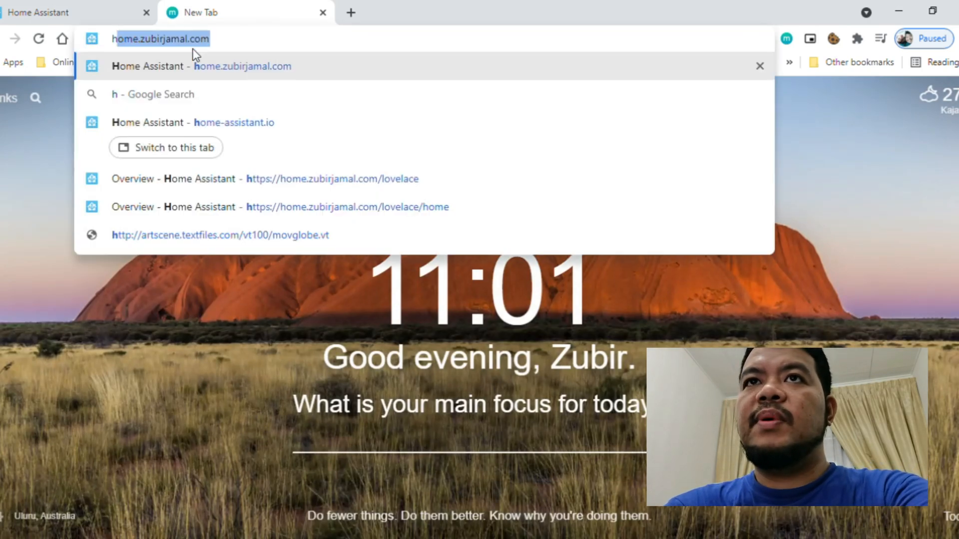
{"action": "type", "text": "ttp://1"}
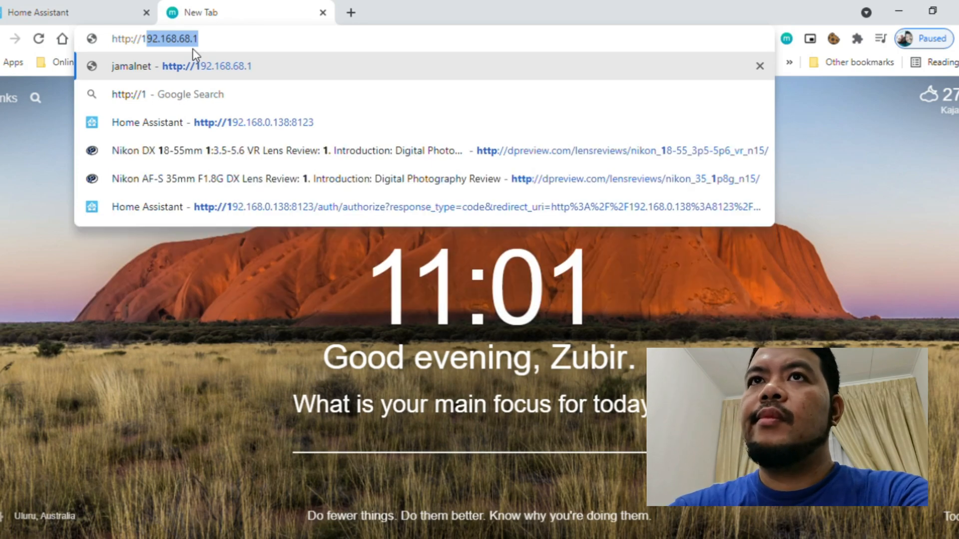
{"action": "type", "text": "92.168.0"}
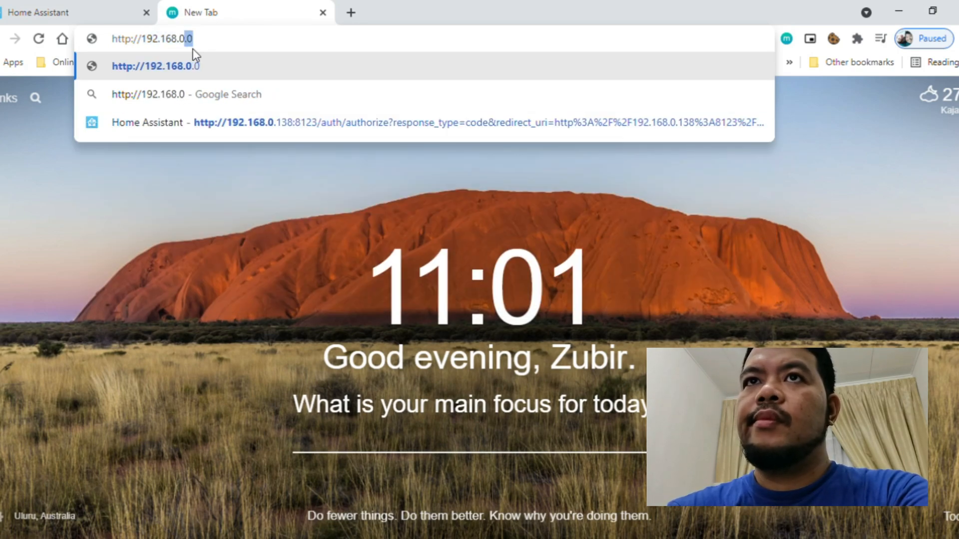
{"action": "type", "text": ".1"}
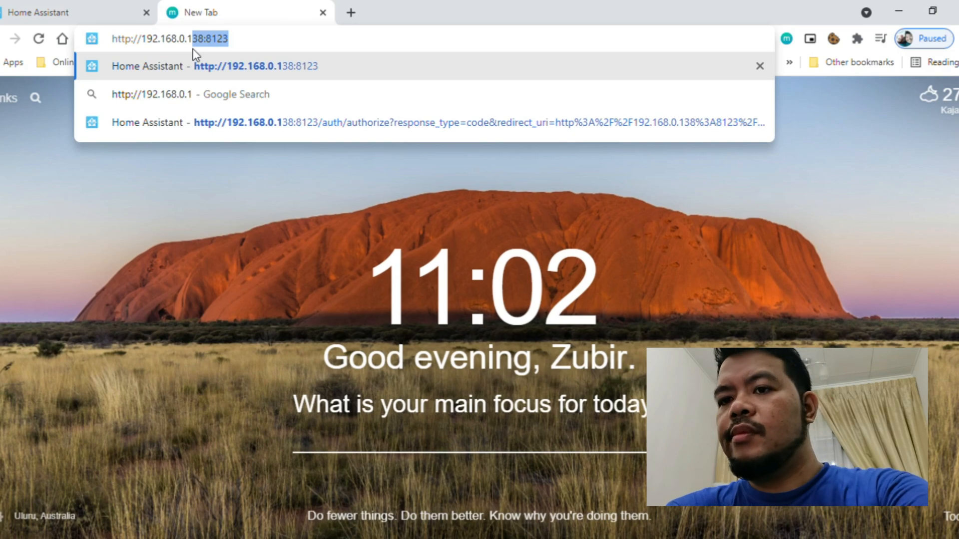
{"action": "type", "text": "5"}
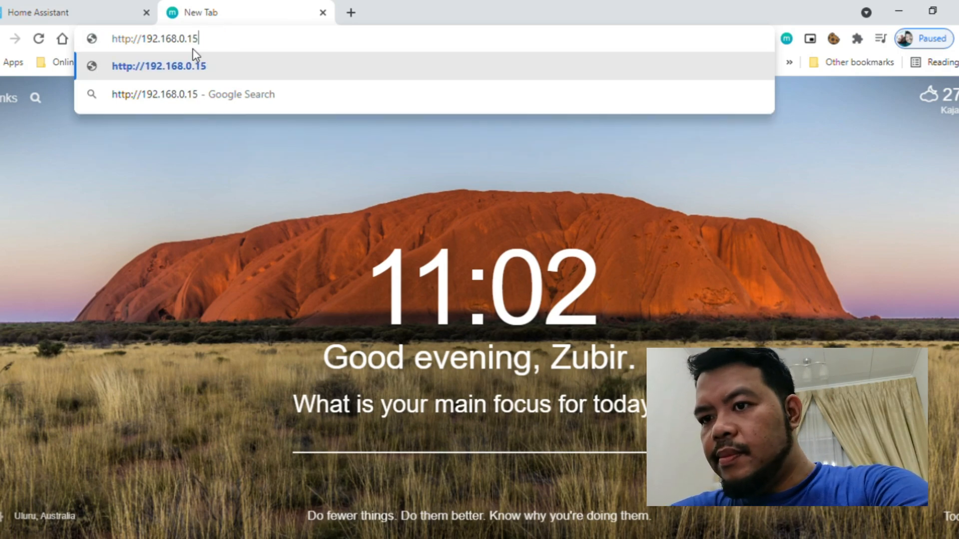
{"action": "type", "text": "4:"}
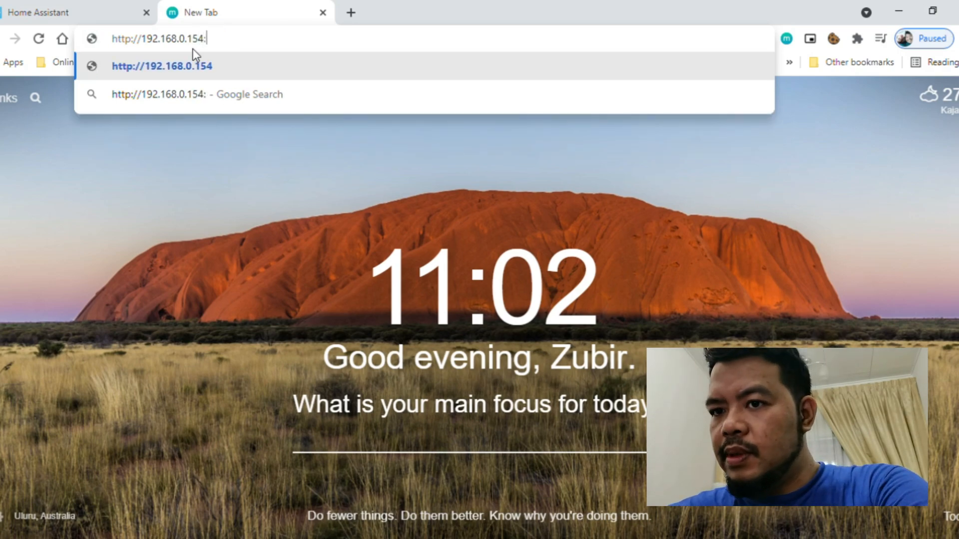
{"action": "type", "text": "8123"}
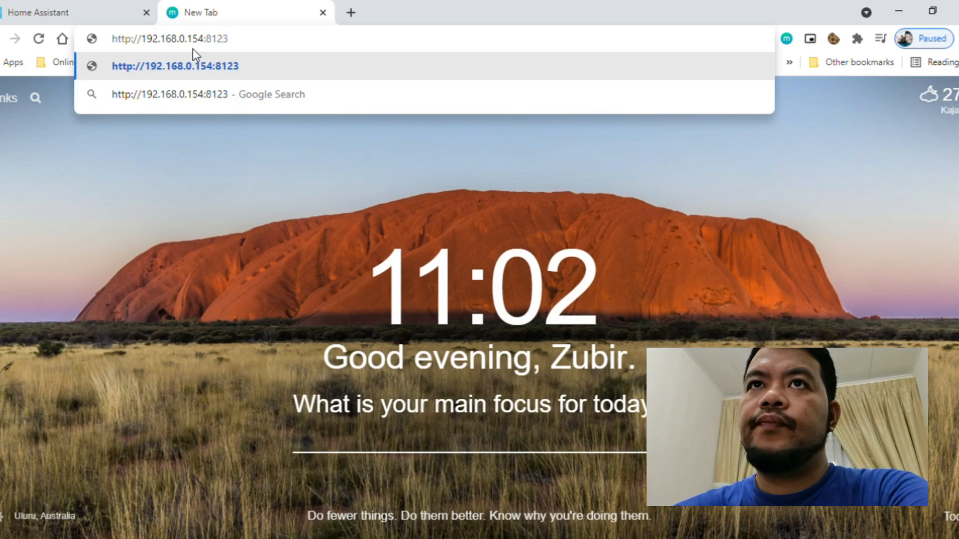
{"action": "key", "text": "Return"}
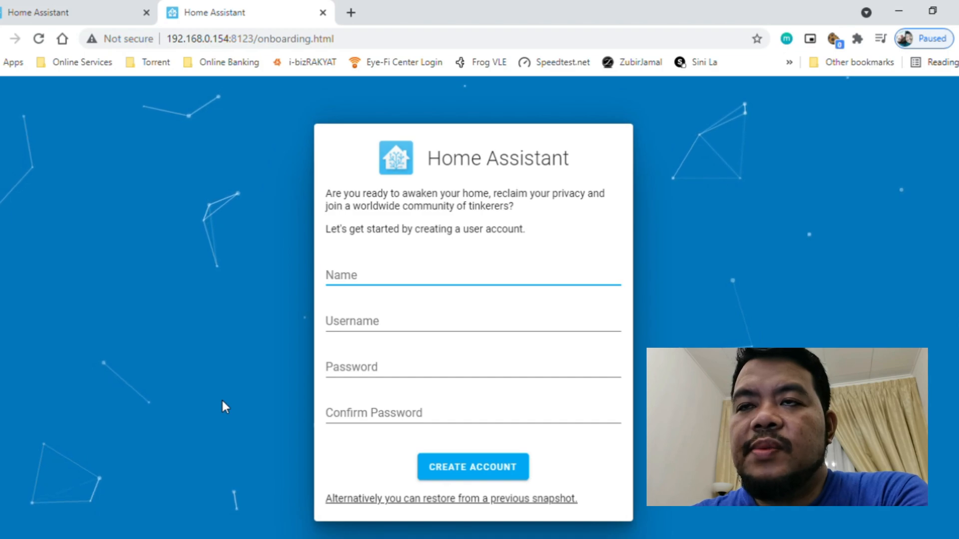
Fill in the account owner's full name and username in the Home Assistant onboarding form
{"action": "type", "text": "Zubir"}
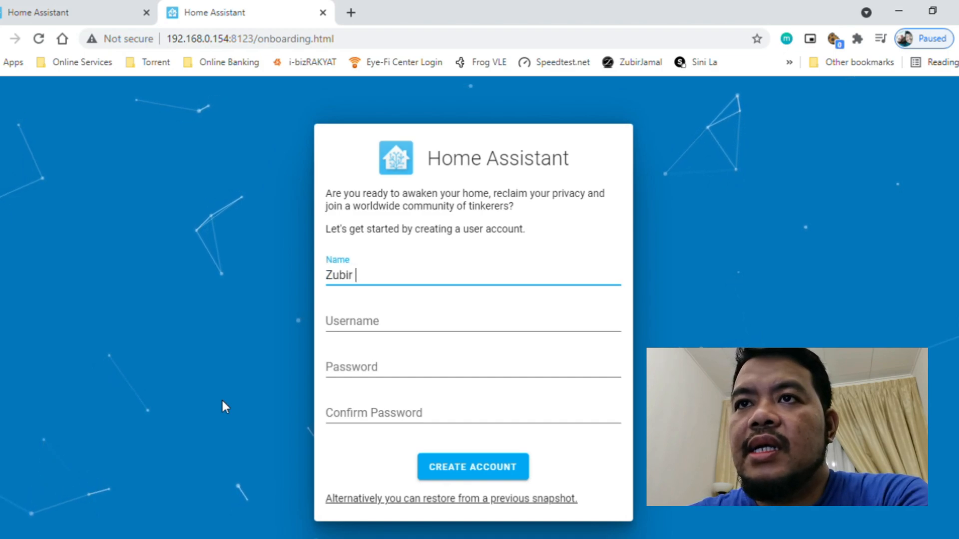
{"action": "type", "text": " Jamal"}
{"action": "key", "text": "Tab"}
{"action": "type", "text": "zubir"}
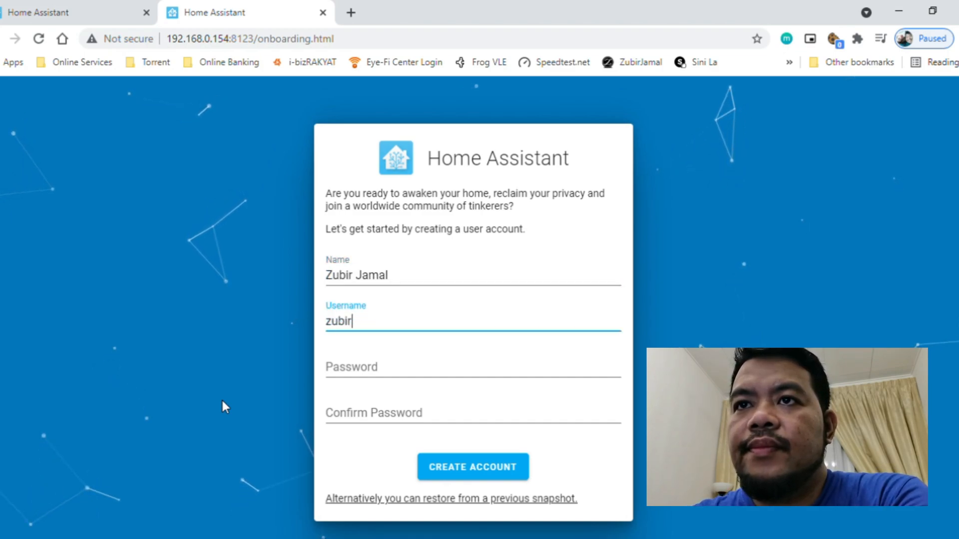
{"action": "key", "text": "ctrl+a"}
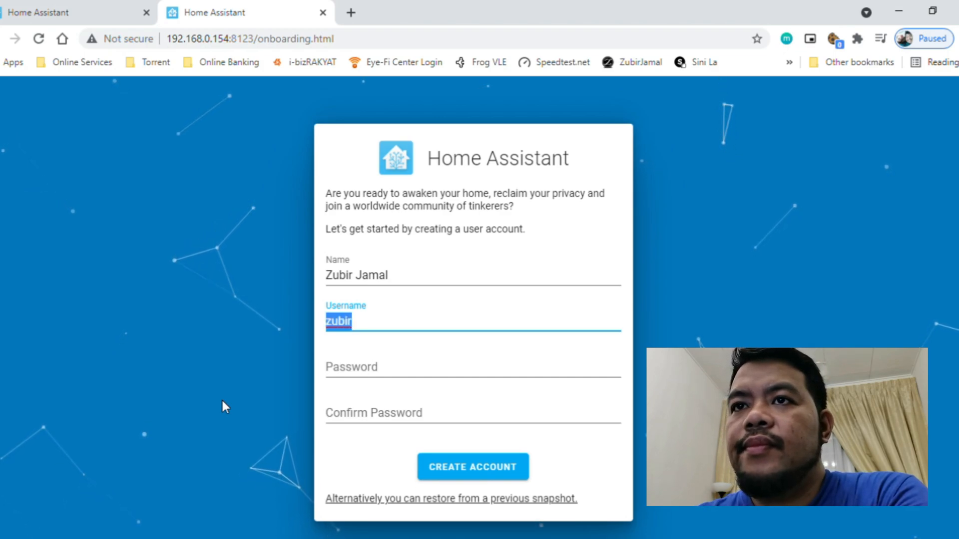
Enter and confirm the account password, and create the Home Assistant user account
{"action": "key", "text": "Tab"}
{"action": "type", "text": "••"}
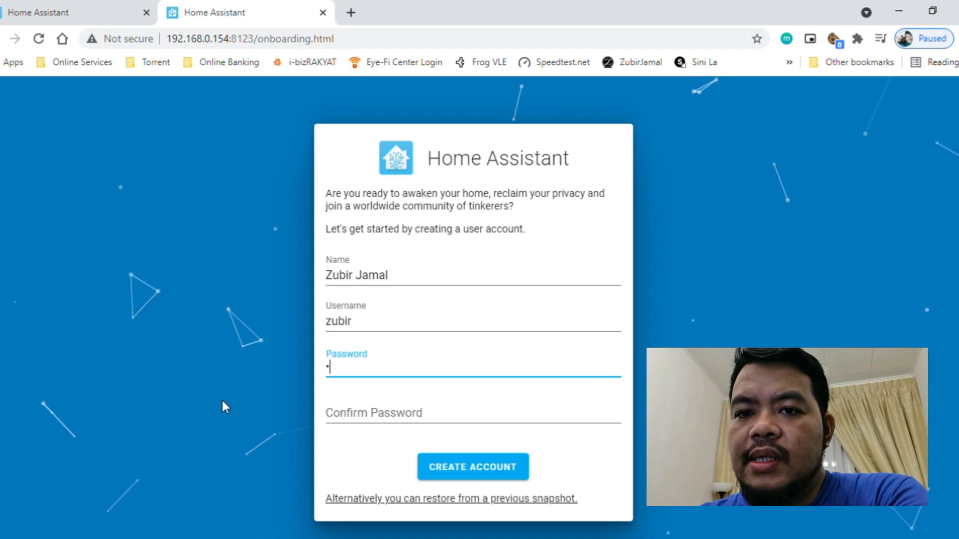
{"action": "type", "text": "•••••"}
{"action": "key", "text": "Tab"}
{"action": "type", "text": "•••••"}
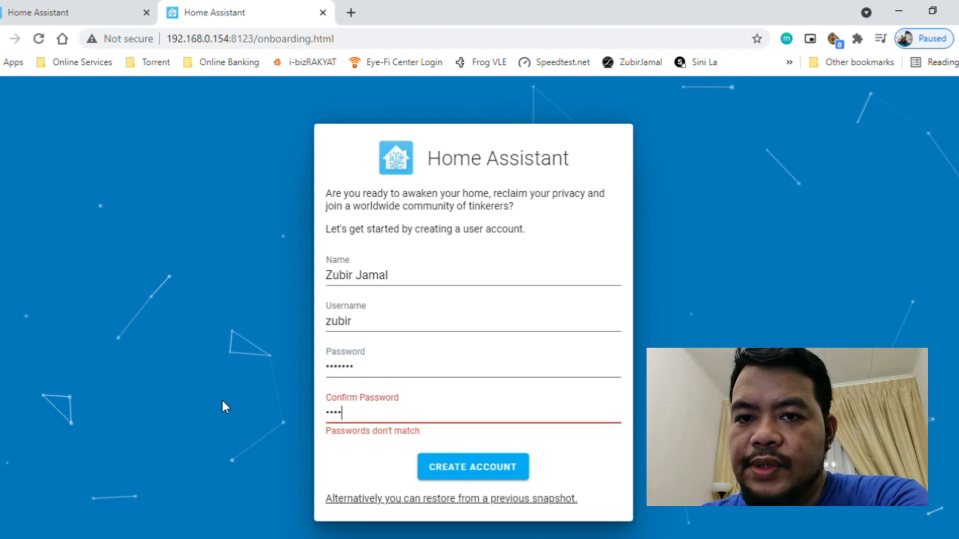
{"action": "type", "text": "••"}
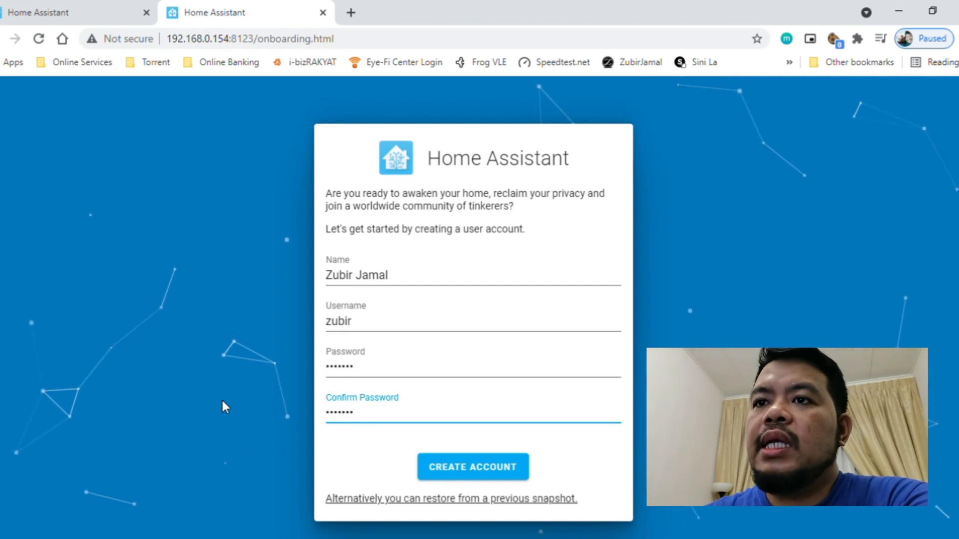
{"action": "left_click", "coordinate": [472, 465]}
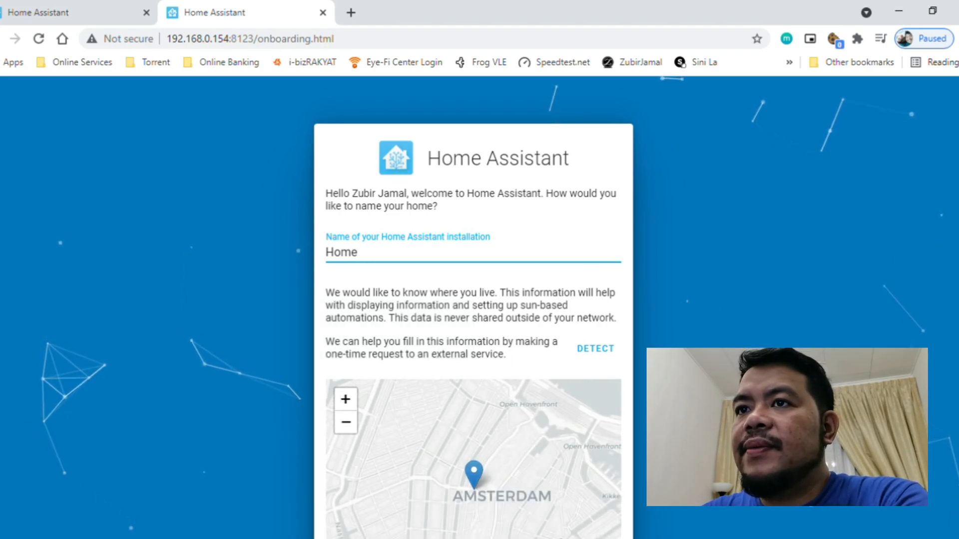
Keep Home as the installation name and set the time zone to Asia/Kuala_Lumpur
{"action": "scroll", "coordinate": [473, 309], "scroll_direction": "down", "scroll_amount": 1}
{"action": "scroll", "coordinate": [952, 321], "scroll_direction": "down", "scroll_amount": 3}
{"action": "scroll", "coordinate": [952, 321], "scroll_direction": "up", "scroll_amount": 3}
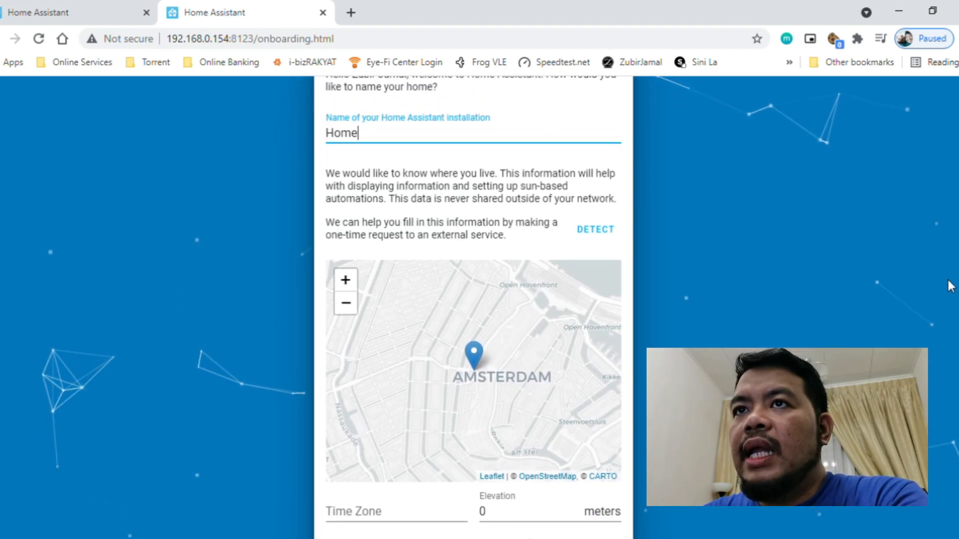
{"action": "scroll", "coordinate": [952, 245], "scroll_direction": "up", "scroll_amount": 1}
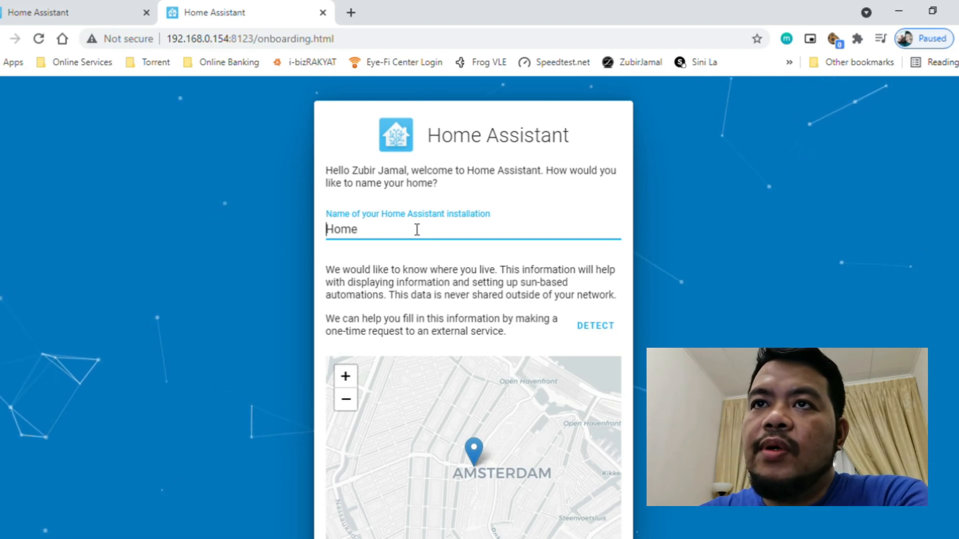
{"action": "key", "text": "ctrl+a"}
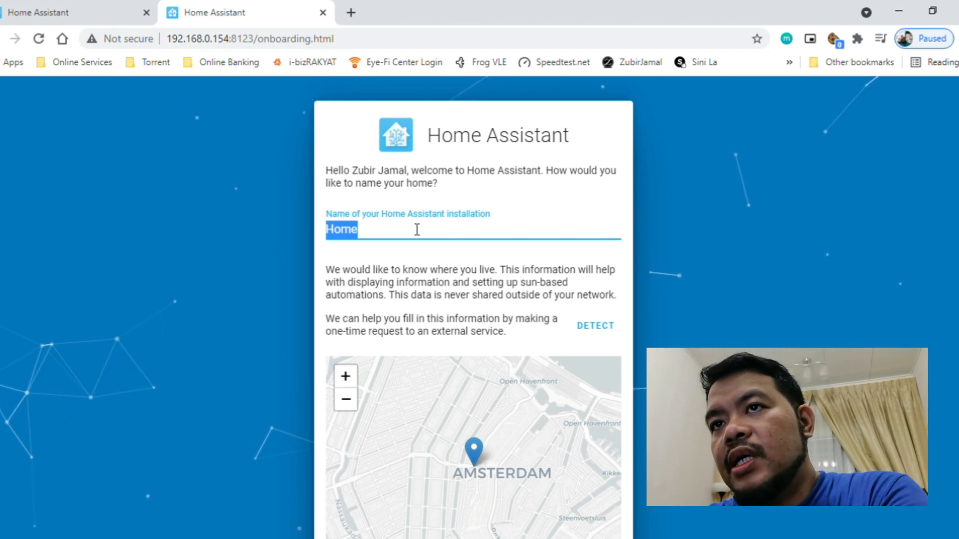
{"action": "key", "text": "Left"}
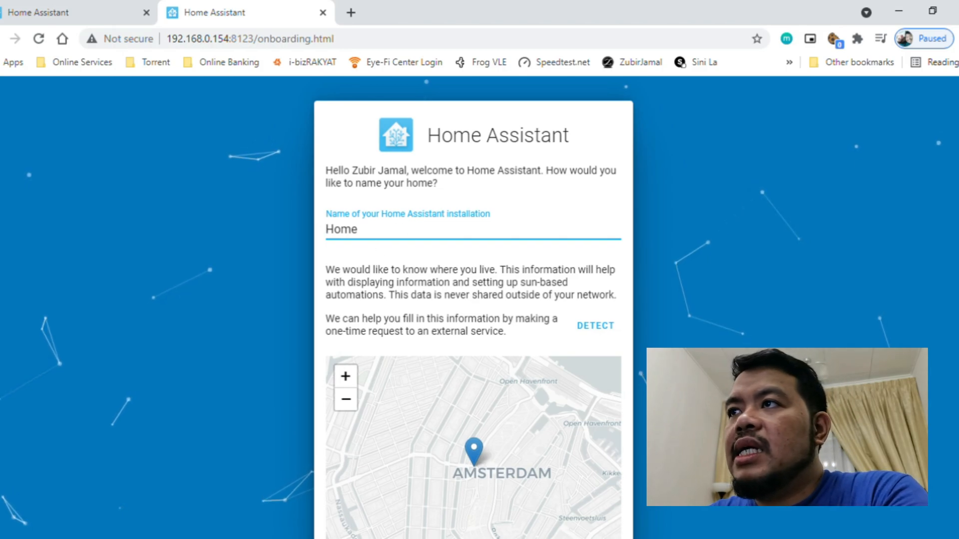
{"action": "scroll", "coordinate": [954, 222], "scroll_direction": "down", "scroll_amount": 3}
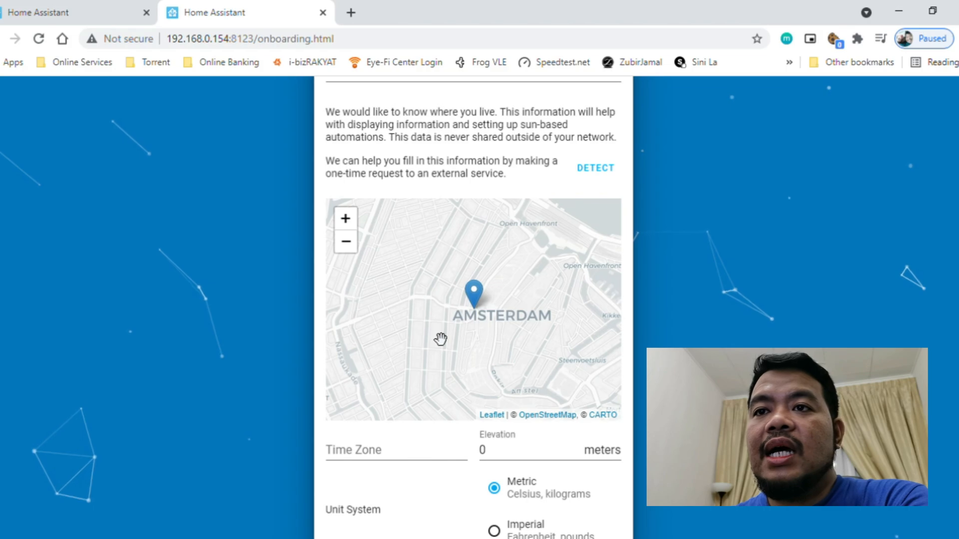
{"action": "left_click", "coordinate": [396, 455]}
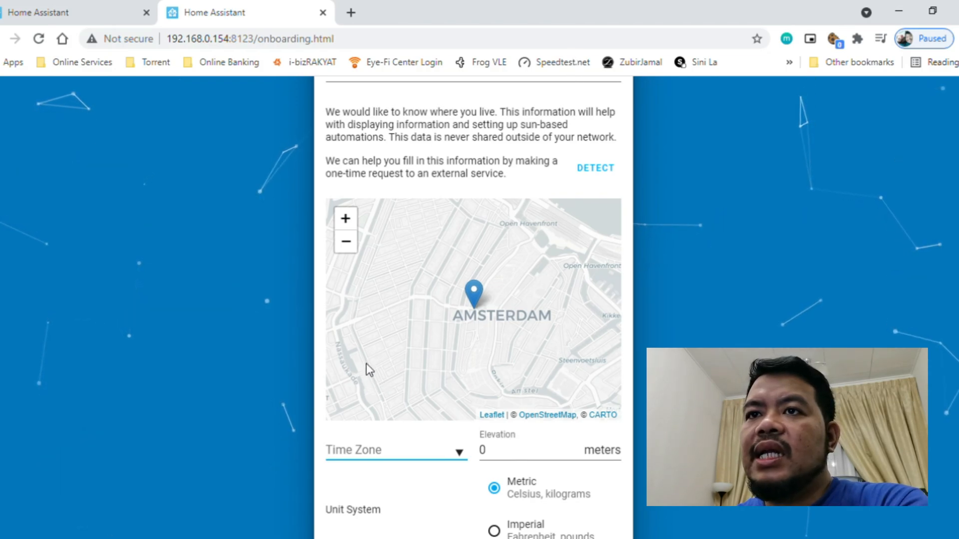
{"action": "left_click", "coordinate": [357, 344]}
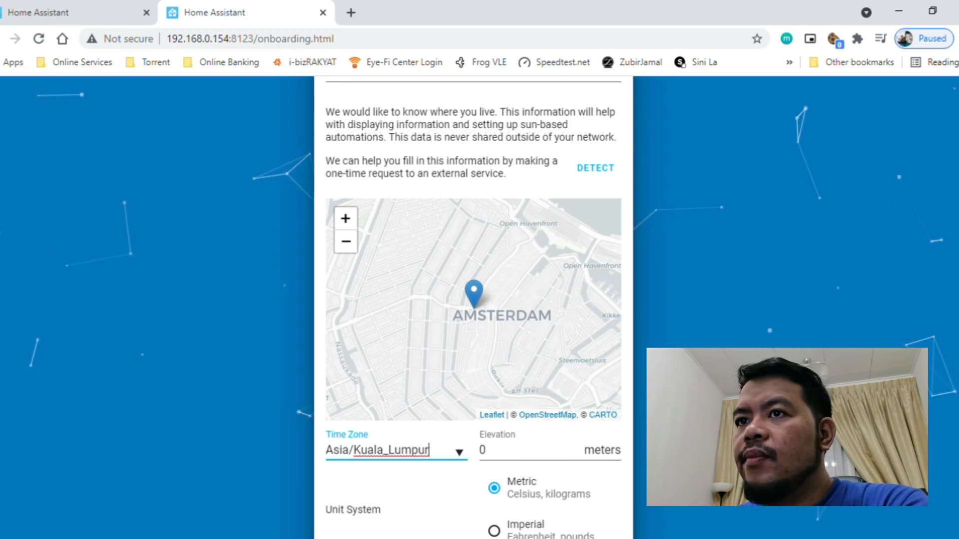
Set the currency to MYR and submit the home details with the Metric unit system
{"action": "scroll", "coordinate": [473, 275], "scroll_direction": "down", "scroll_amount": 2}
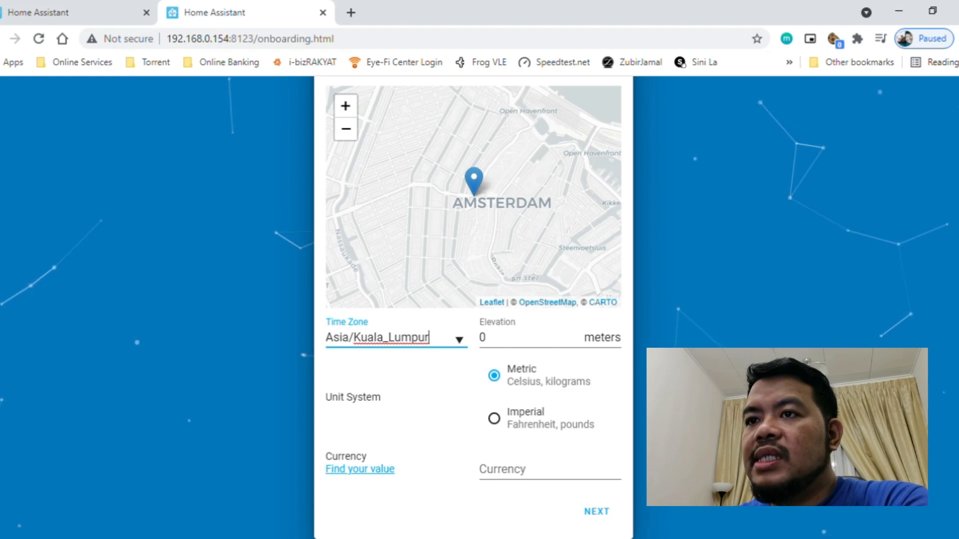
{"action": "left_click", "coordinate": [580, 467]}
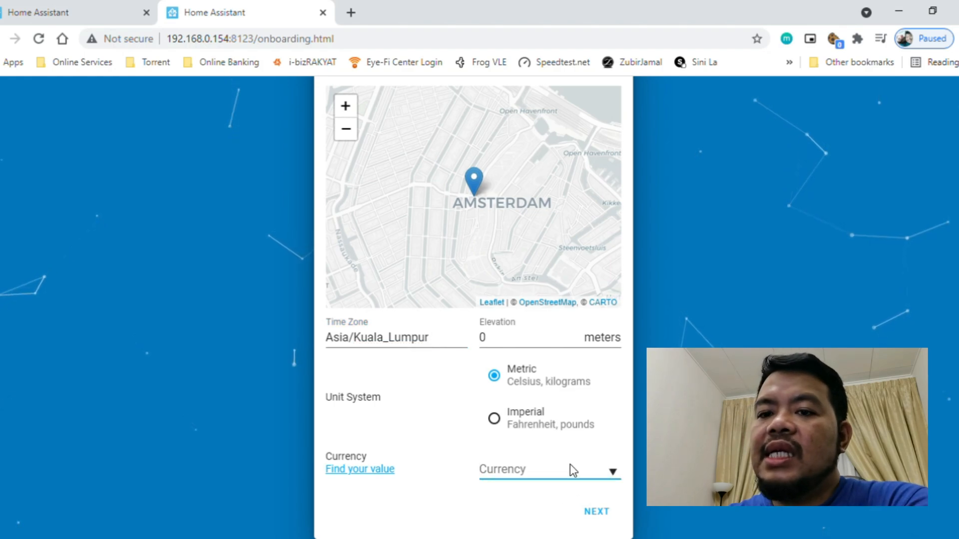
{"action": "type", "text": "MYR"}
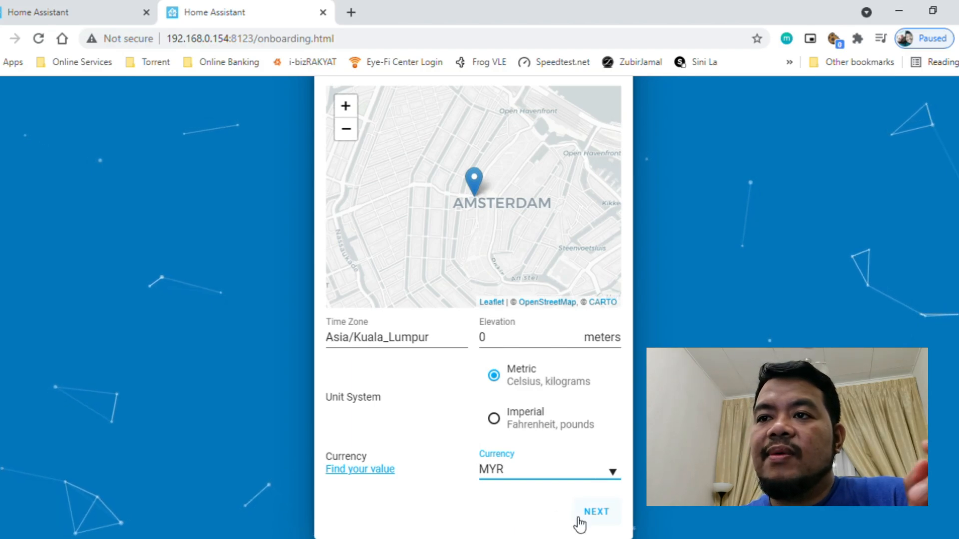
{"action": "left_click", "coordinate": [603, 513]}
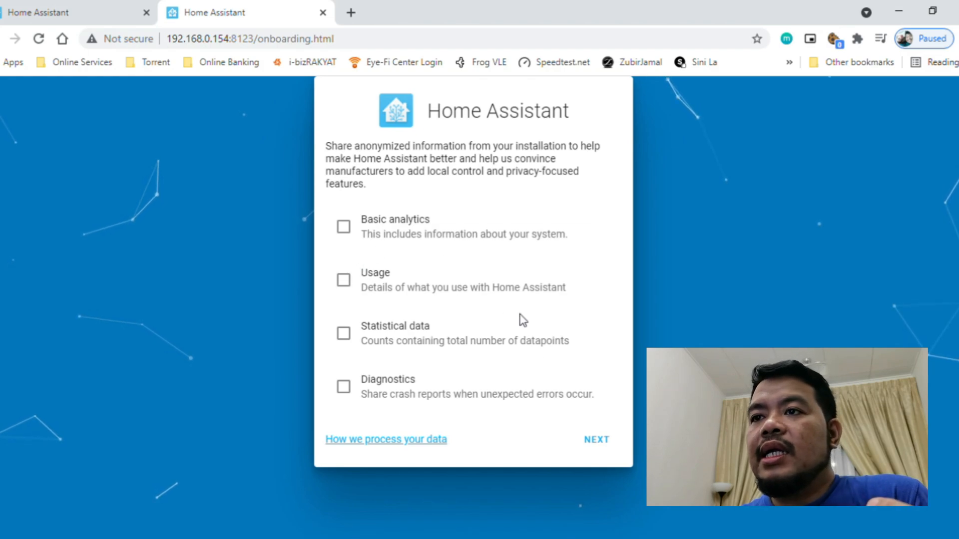
Continue without sharing any analytics and finish the onboarding without setting up the discovered integrations
{"action": "left_click", "coordinate": [602, 449]}
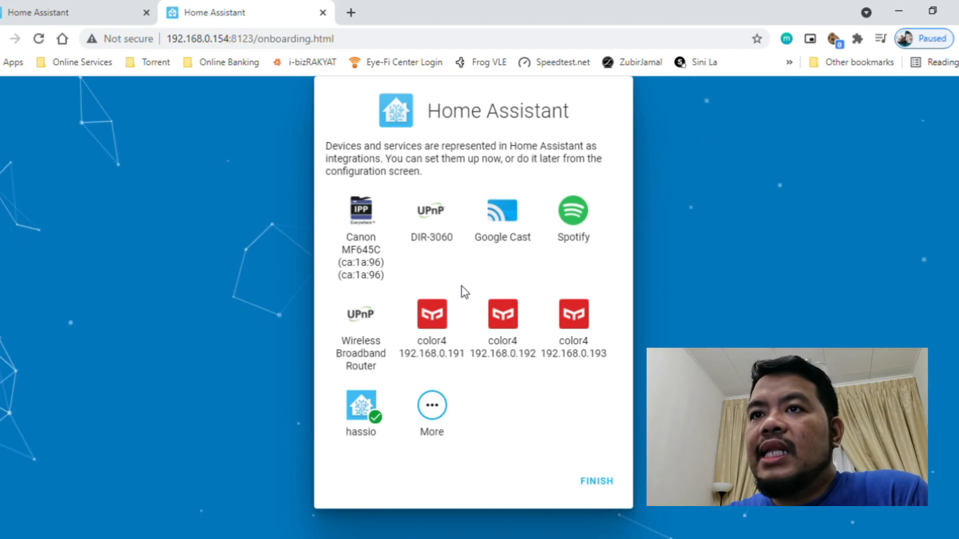
{"action": "left_click", "coordinate": [600, 484]}
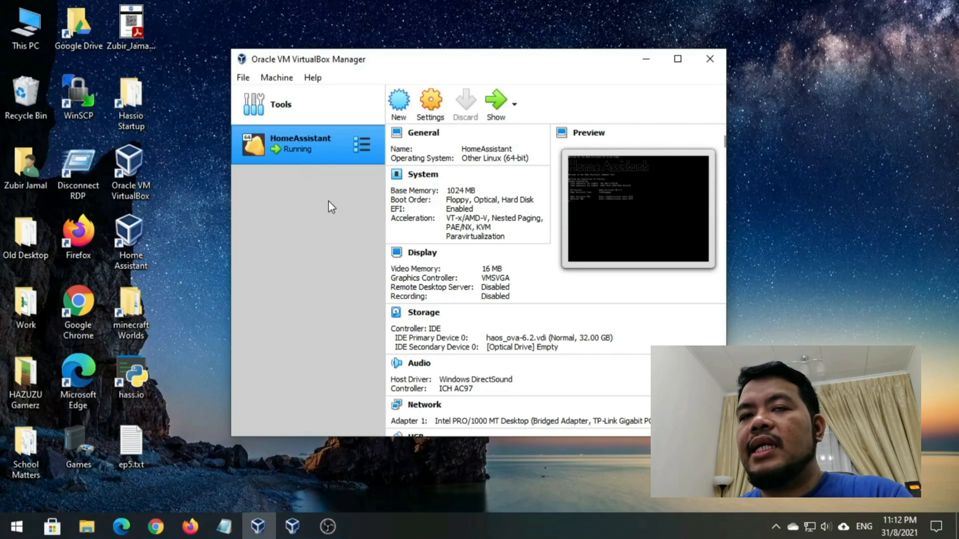
In VirtualBox Manager, create a desktop shortcut for the HomeAssistant virtual machine and select it on the desktop
{"action": "right_click", "coordinate": [297, 150]}
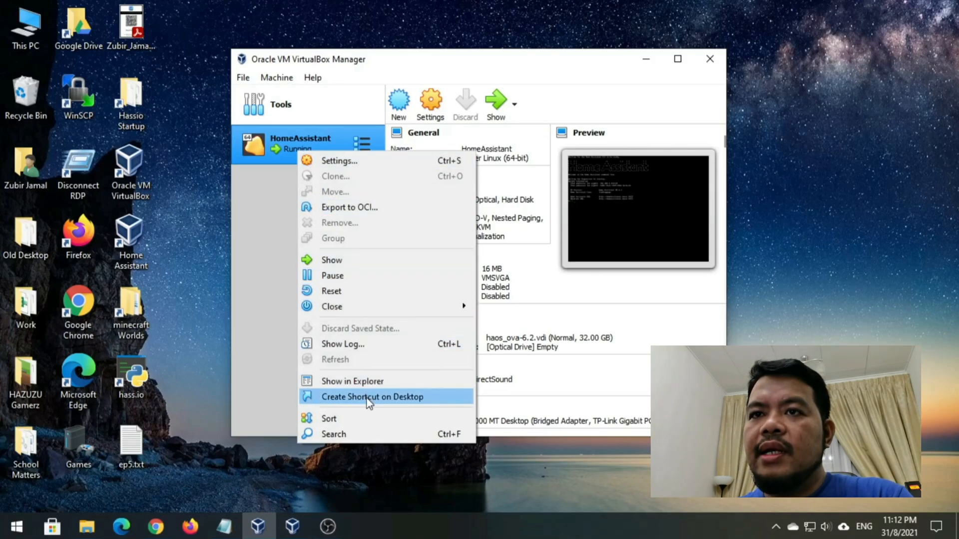
{"action": "left_click", "coordinate": [333, 397]}
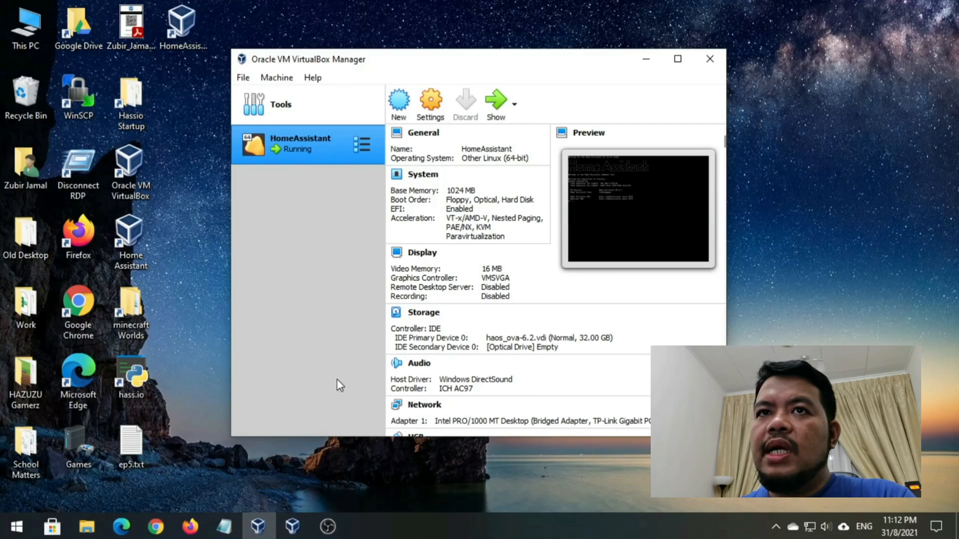
{"action": "left_click", "coordinate": [180, 43]}
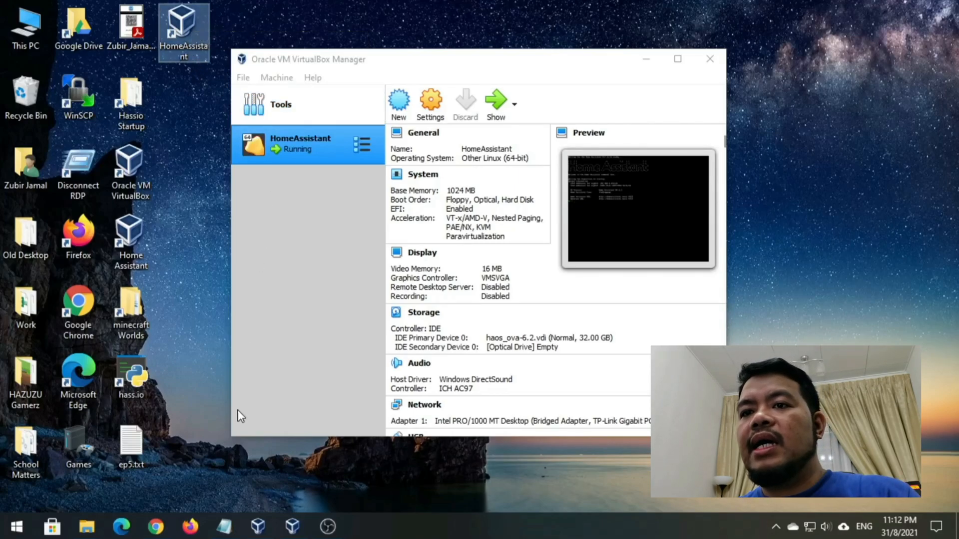
View the running HomeAssistant virtual machine's window, minimize it again and select its desktop shortcut
{"action": "left_click", "coordinate": [287, 533]}
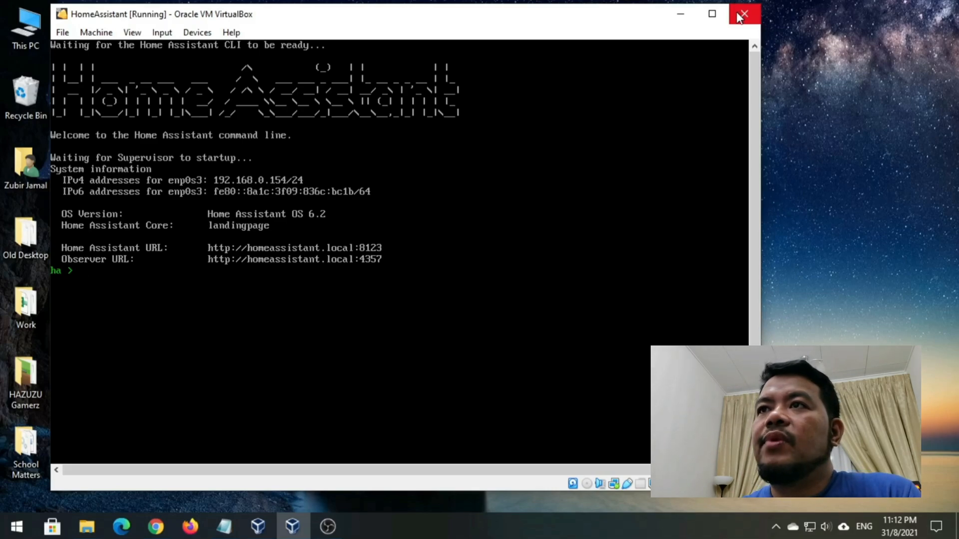
{"action": "left_click", "coordinate": [680, 14]}
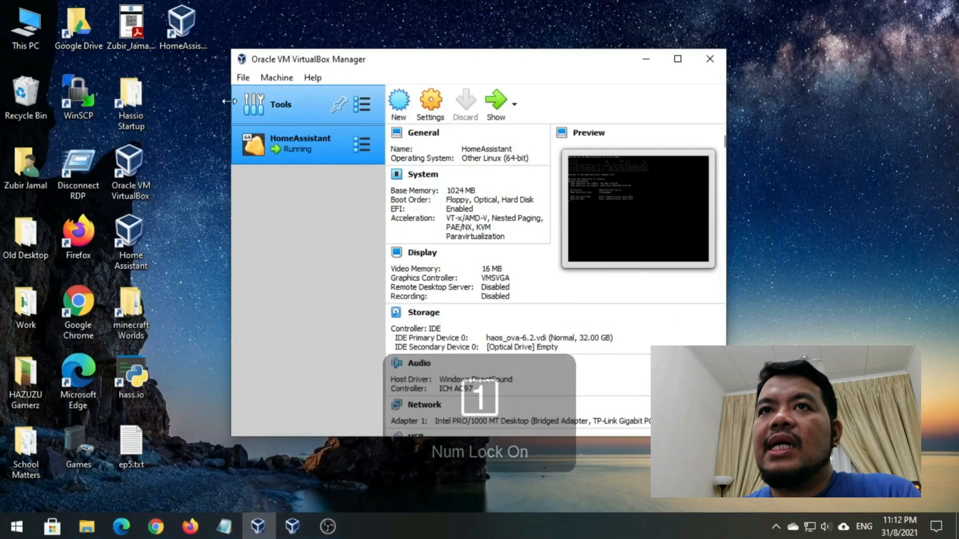
{"action": "left_click", "coordinate": [184, 29]}
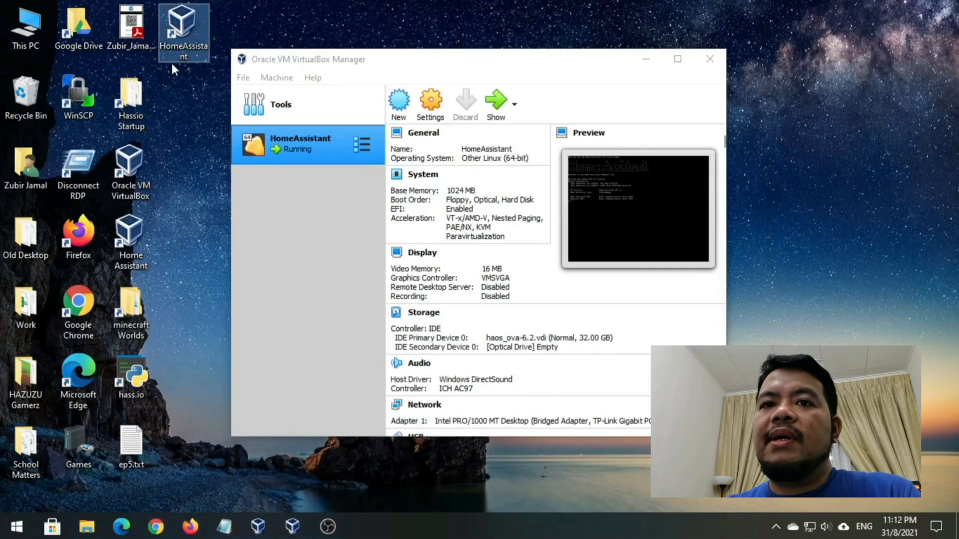
Open the Windows Startup folder by running shell:startup
{"action": "left_click", "coordinate": [18, 526]}
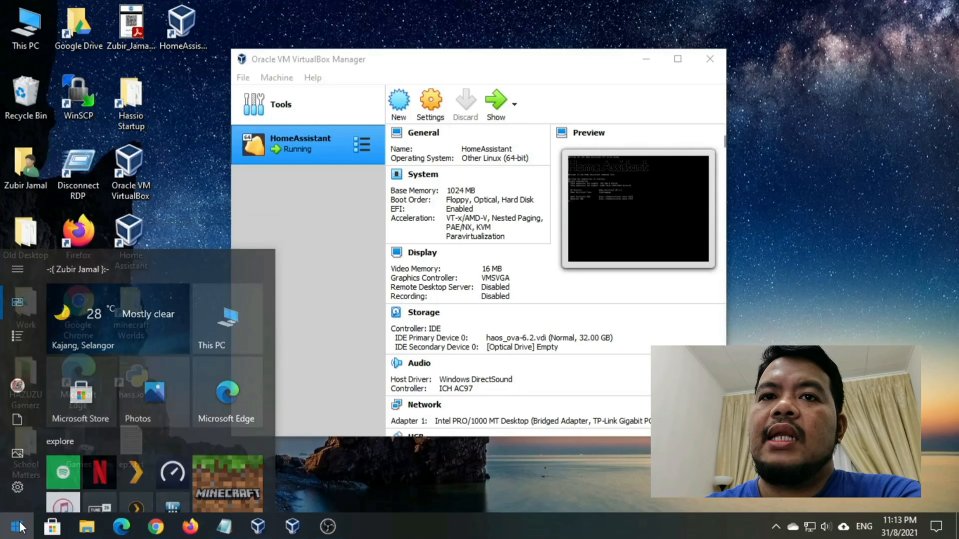
{"action": "type", "text": "run"}
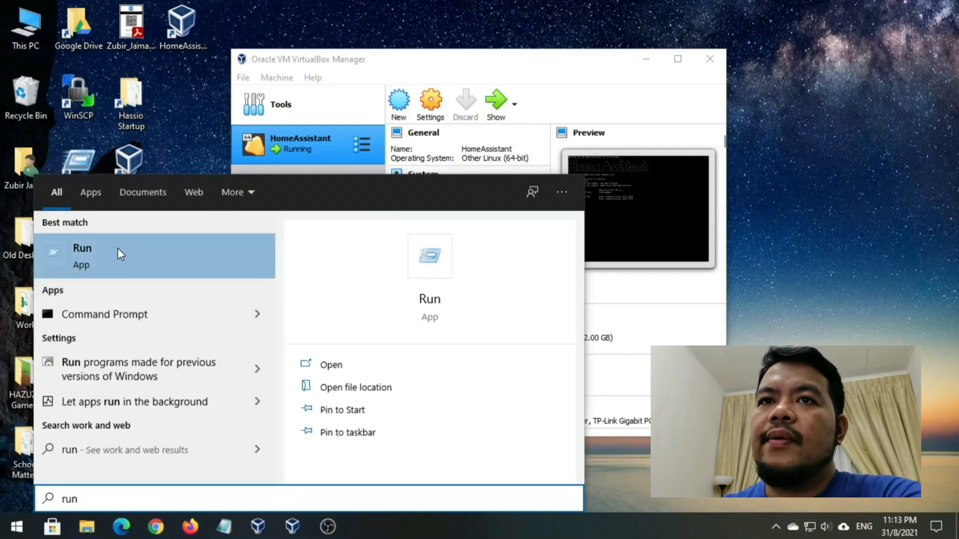
{"action": "left_click", "coordinate": [118, 248]}
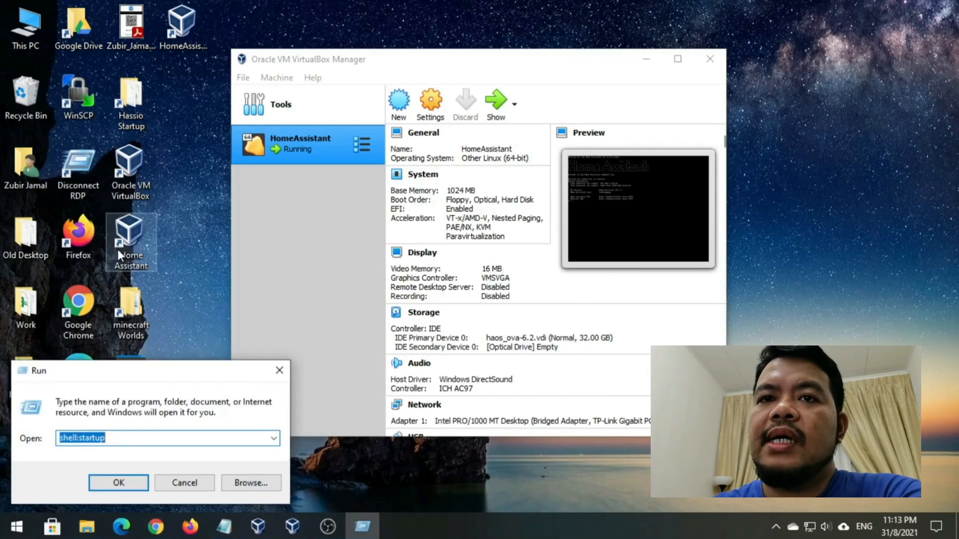
{"action": "key", "text": "Right"}
{"action": "key", "text": "Home"}
{"action": "key", "text": "ctrl+Right"}
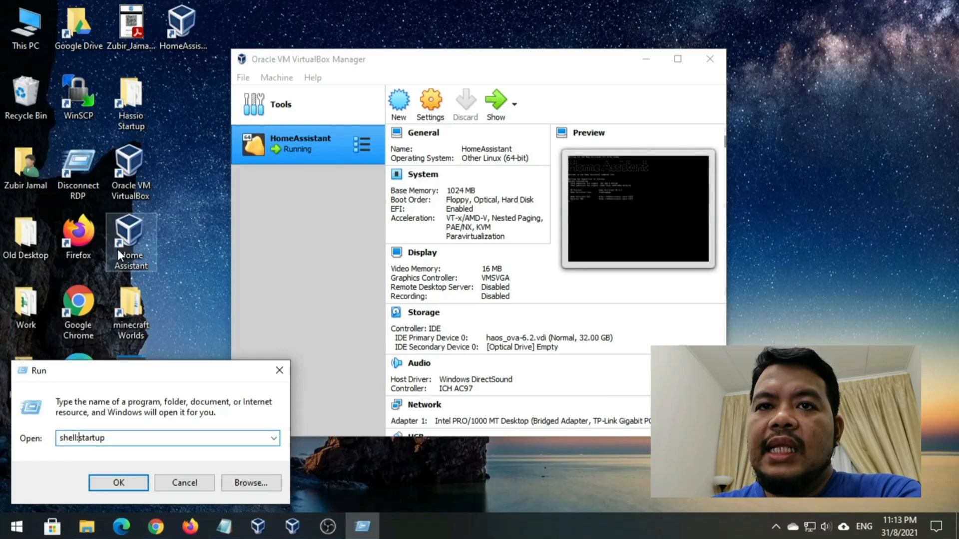
{"action": "key", "text": "ctrl+Right"}
{"action": "key", "text": "Return"}
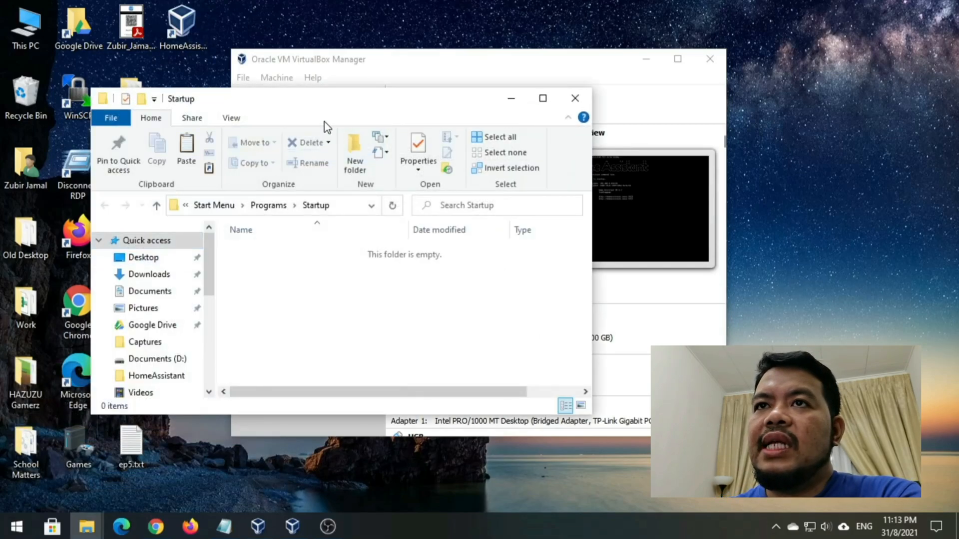
Move the HomeAssistant shortcut from the desktop into the Startup folder
{"action": "left_click_drag", "start_coordinate": [337, 101], "coordinate": [417, 127]}
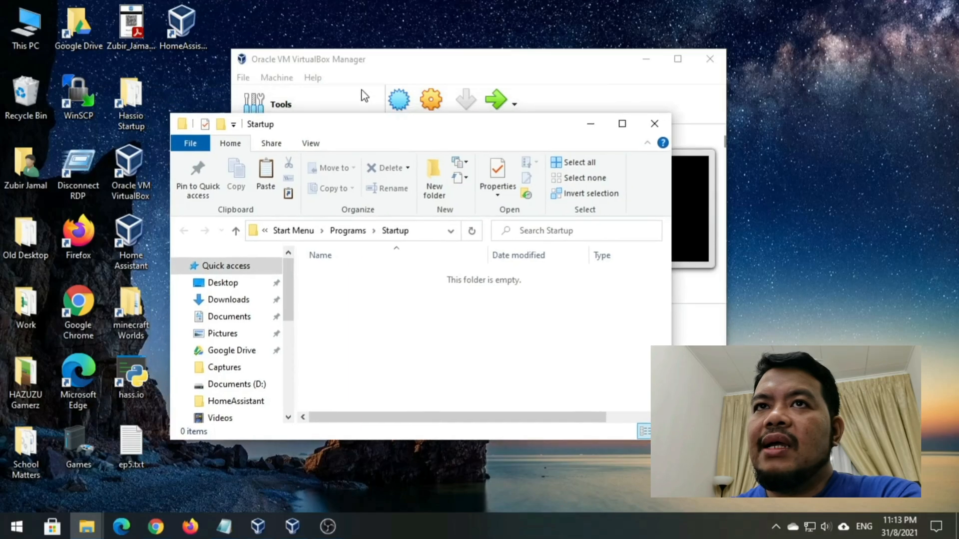
{"action": "left_click", "coordinate": [190, 29]}
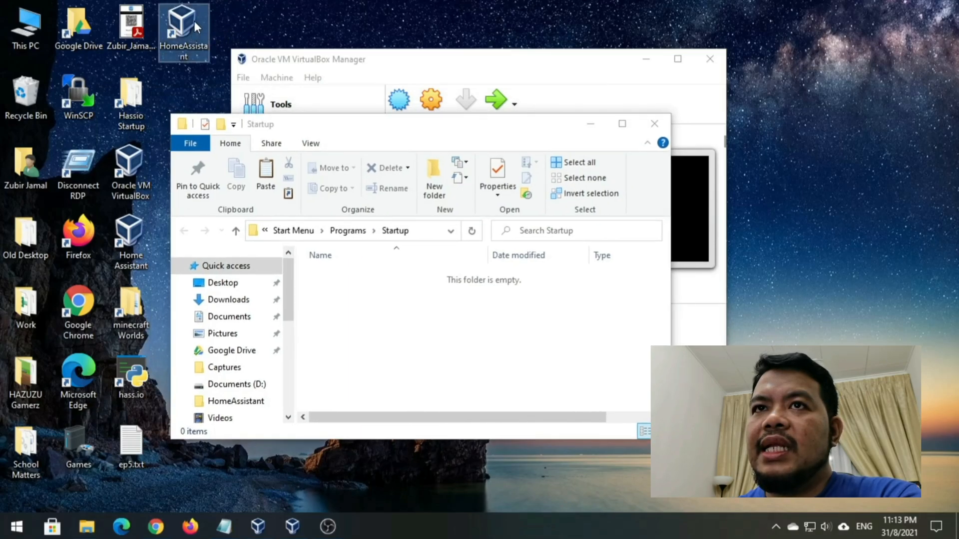
{"action": "left_click", "coordinate": [376, 333]}
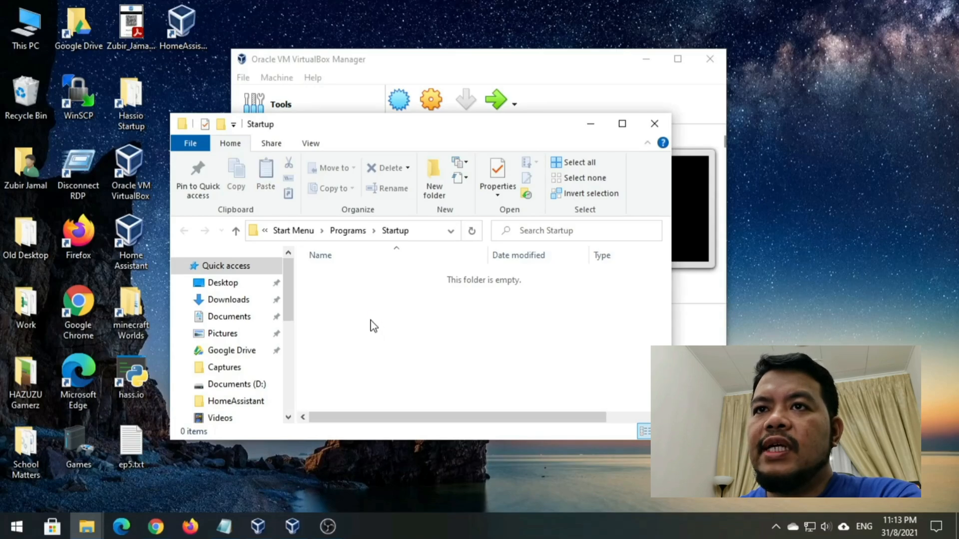
{"action": "key", "text": "ctrl+v"}
{"action": "left_click", "coordinate": [372, 324]}
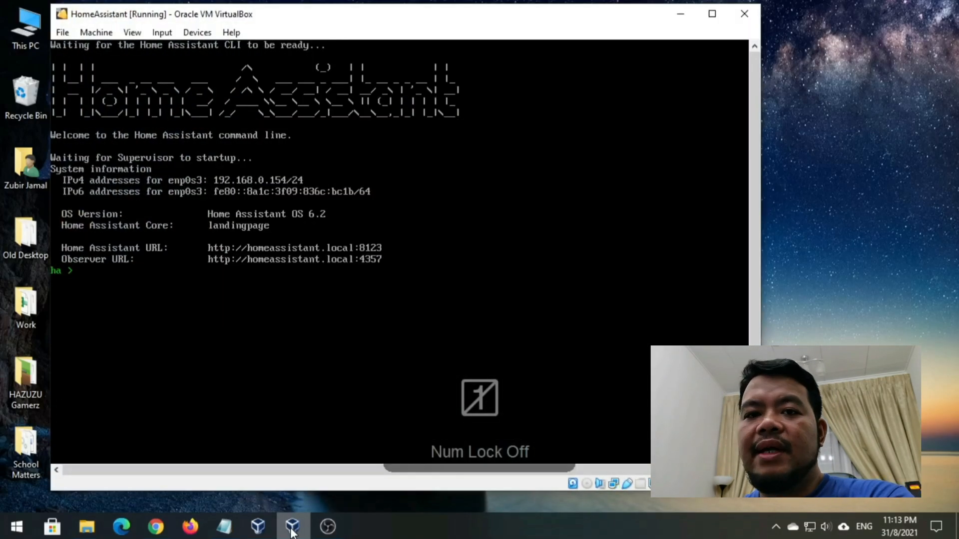
Restore and minimize the running HomeAssistant virtual machine's window to check how it behaves on the desktop
{"action": "left_click", "coordinate": [293, 529]}
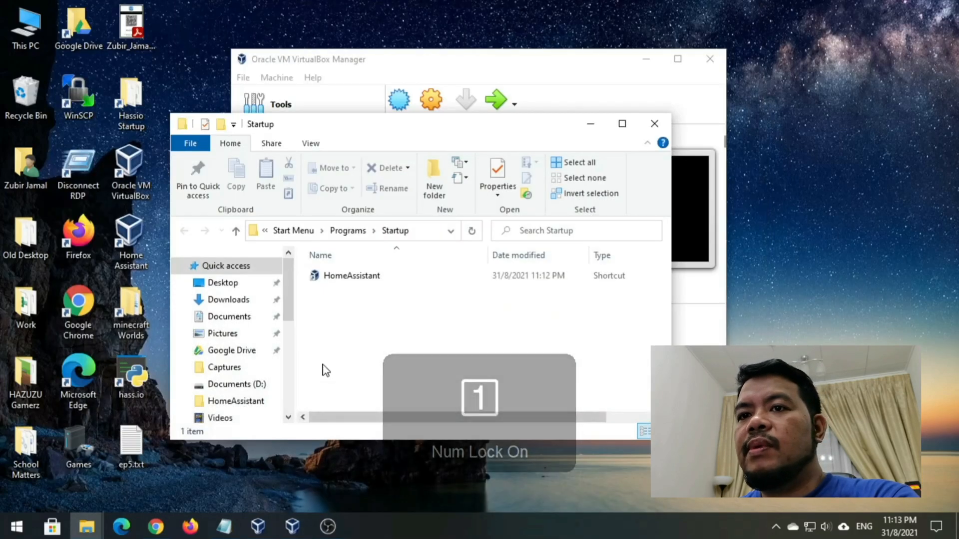
{"action": "left_click", "coordinate": [305, 530]}
{"action": "left_click", "coordinate": [308, 528]}
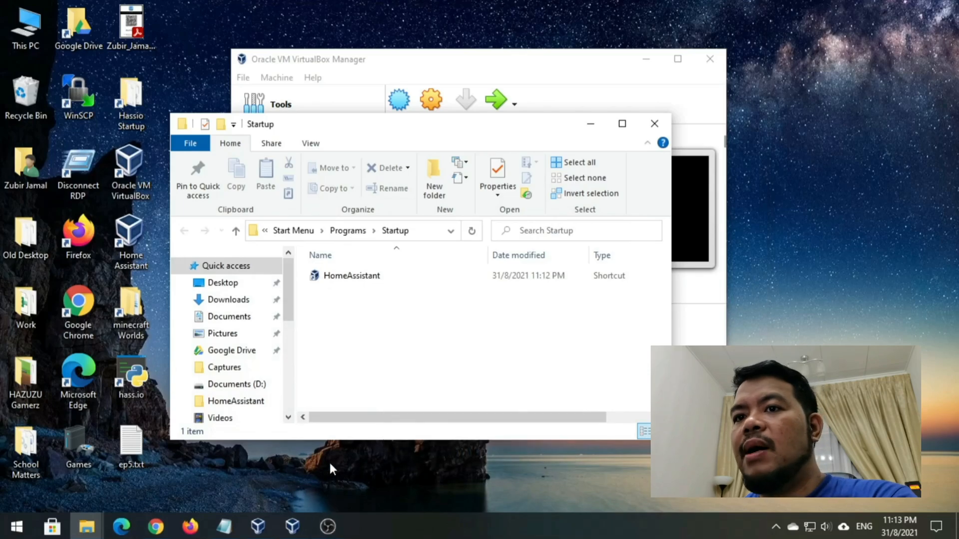
{"action": "left_click", "coordinate": [302, 517]}
{"action": "left_click", "coordinate": [305, 515]}
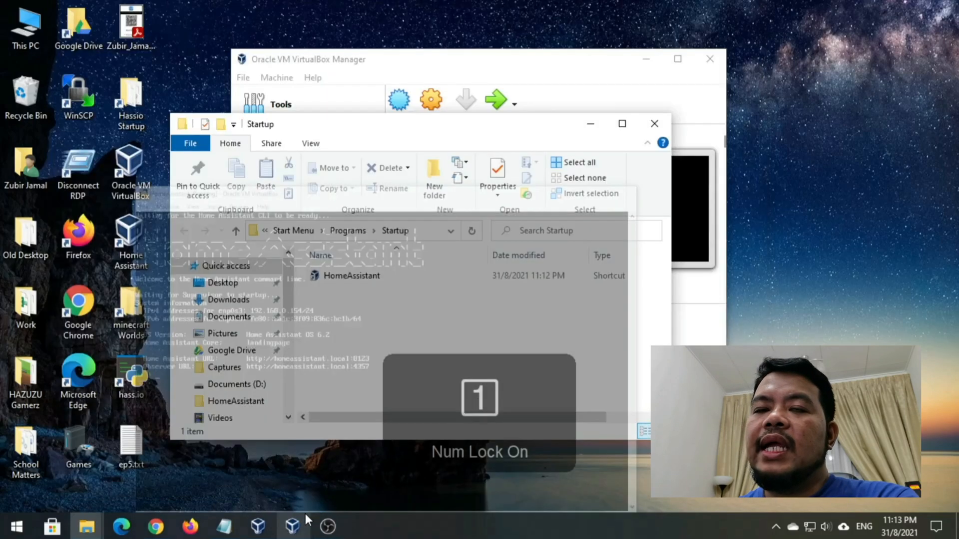
Set the HomeAssistant shortcut in the Startup folder to run minimized
{"action": "left_click", "coordinate": [337, 276]}
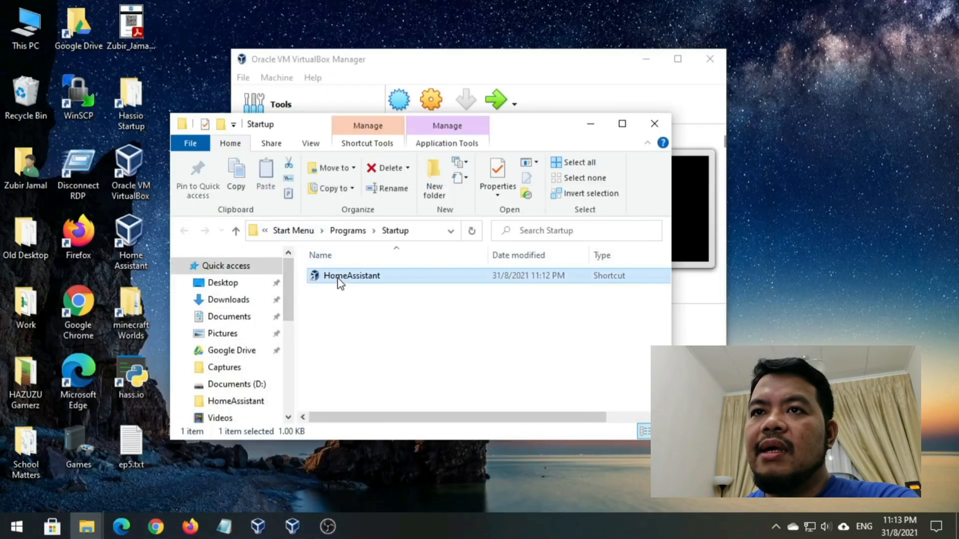
{"action": "right_click", "coordinate": [337, 278]}
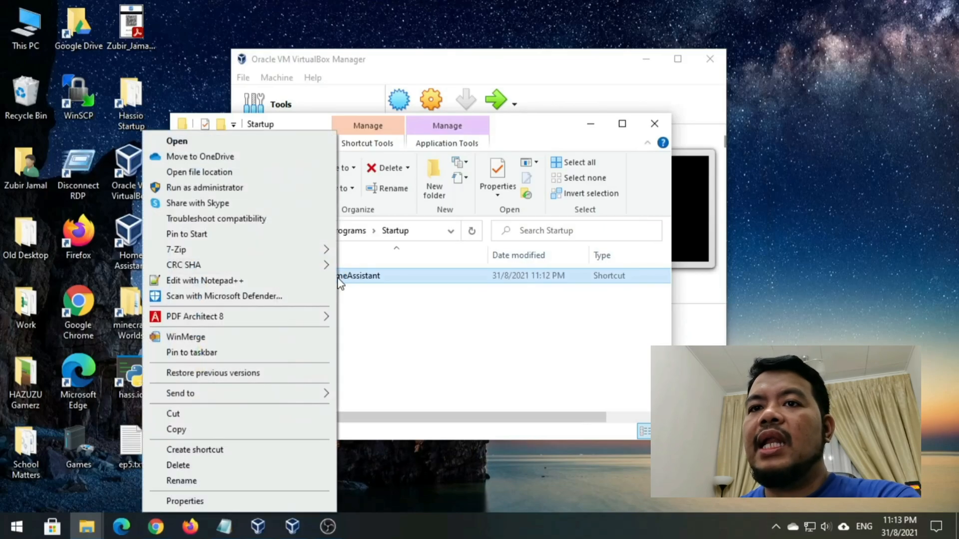
{"action": "left_click", "coordinate": [212, 500]}
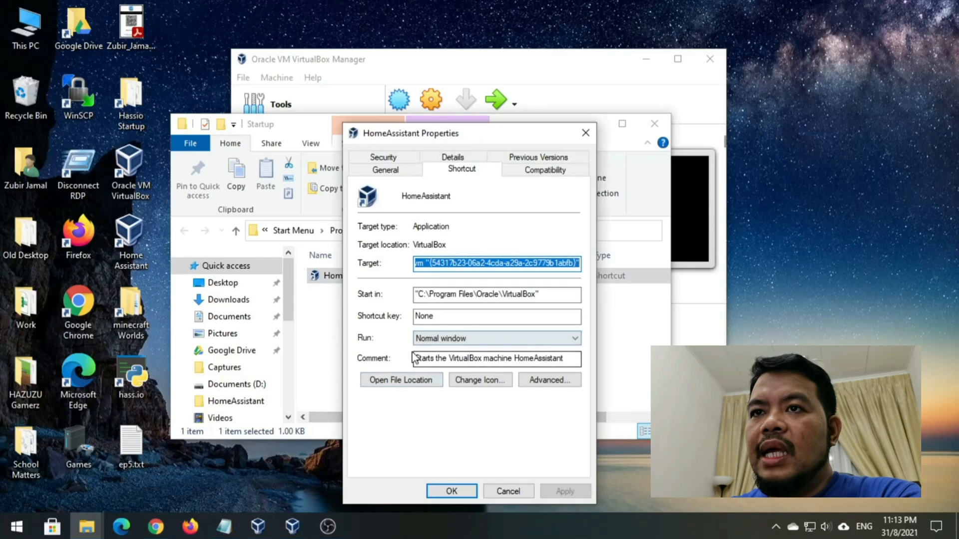
{"action": "left_click", "coordinate": [456, 340]}
{"action": "left_click", "coordinate": [440, 361]}
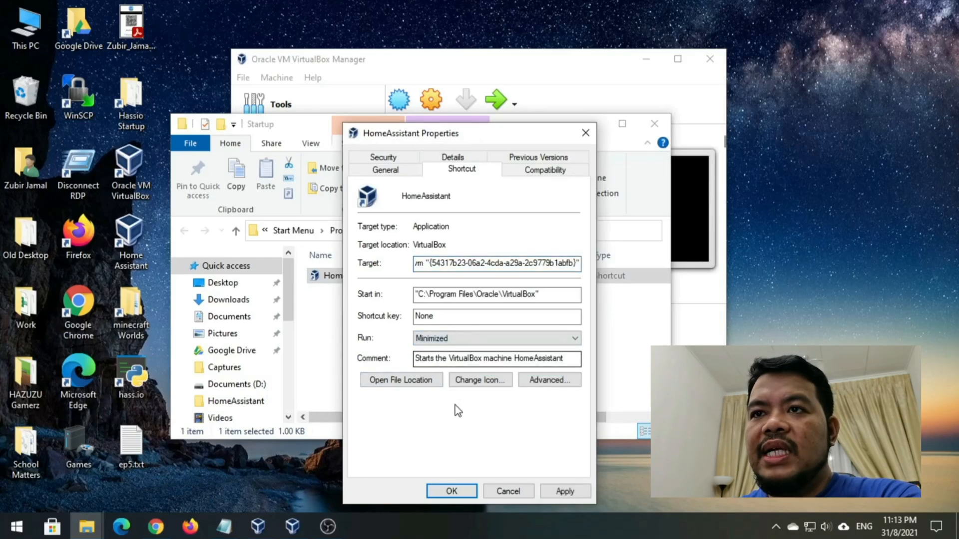
{"action": "left_click", "coordinate": [453, 493]}
{"action": "left_click", "coordinate": [370, 321]}
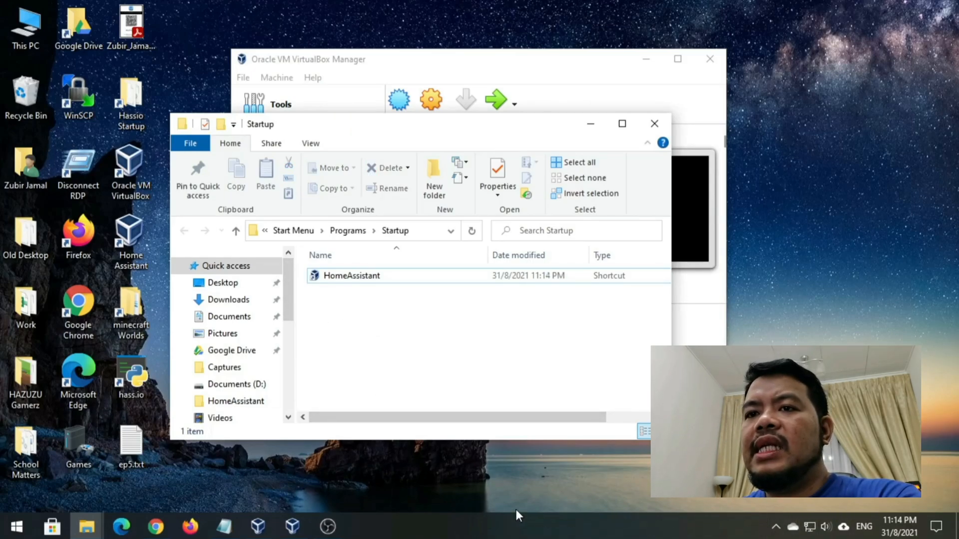
{"action": "mouse_move", "coordinate": [281, 532]}
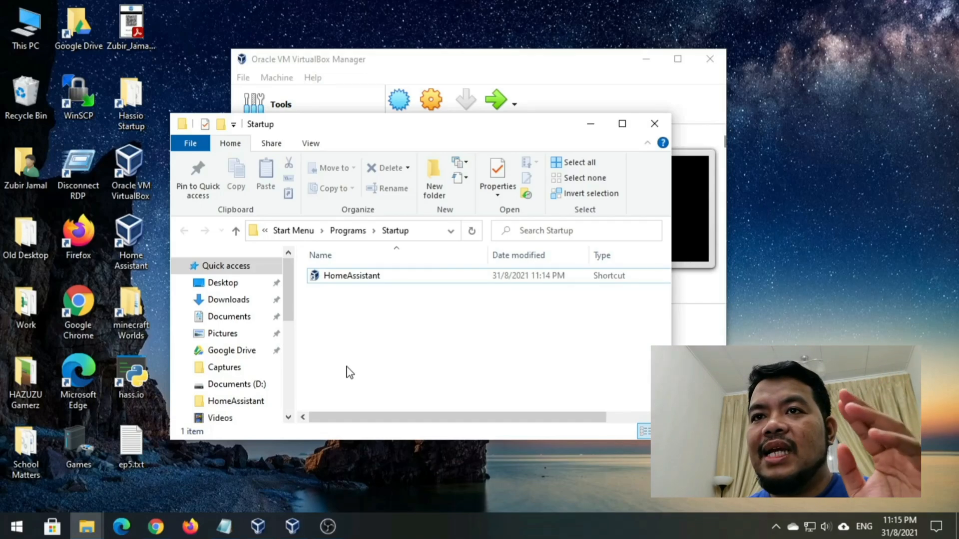
{"action": "left_click", "coordinate": [367, 281]}
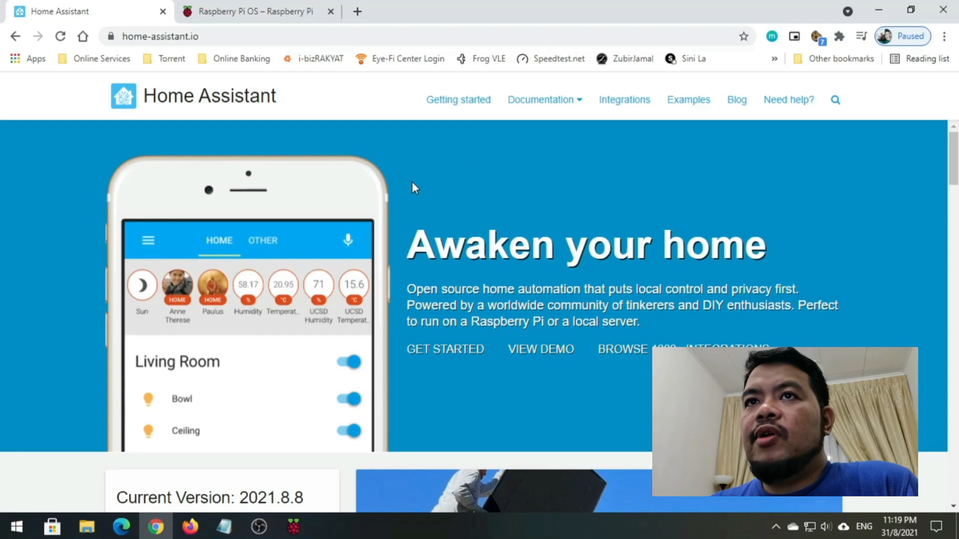
Open the Raspberry Pi installation guide on the Home Assistant website and go to its section on writing the image to the boot media
{"action": "mouse_move", "coordinate": [532, 120]}
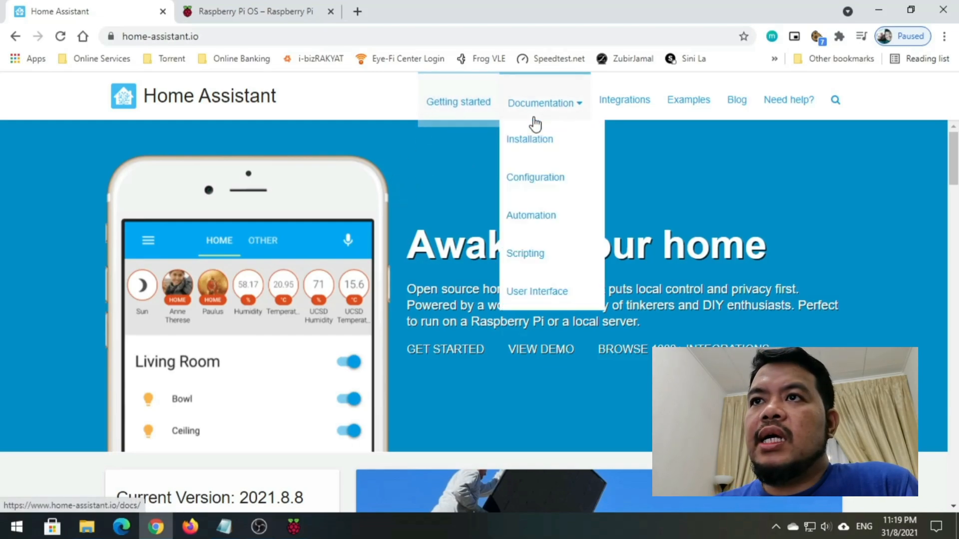
{"action": "left_click", "coordinate": [521, 145]}
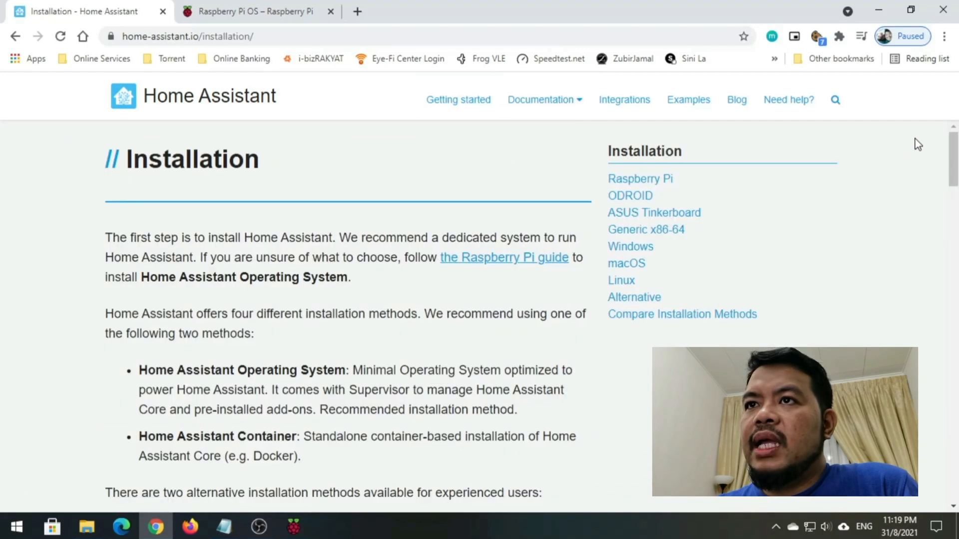
{"action": "left_click", "coordinate": [658, 182]}
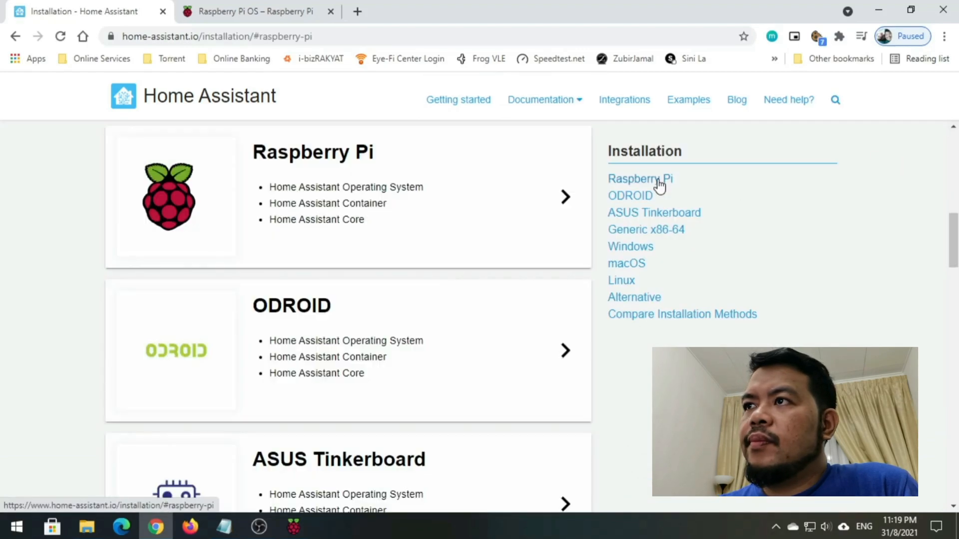
{"action": "left_click", "coordinate": [514, 205]}
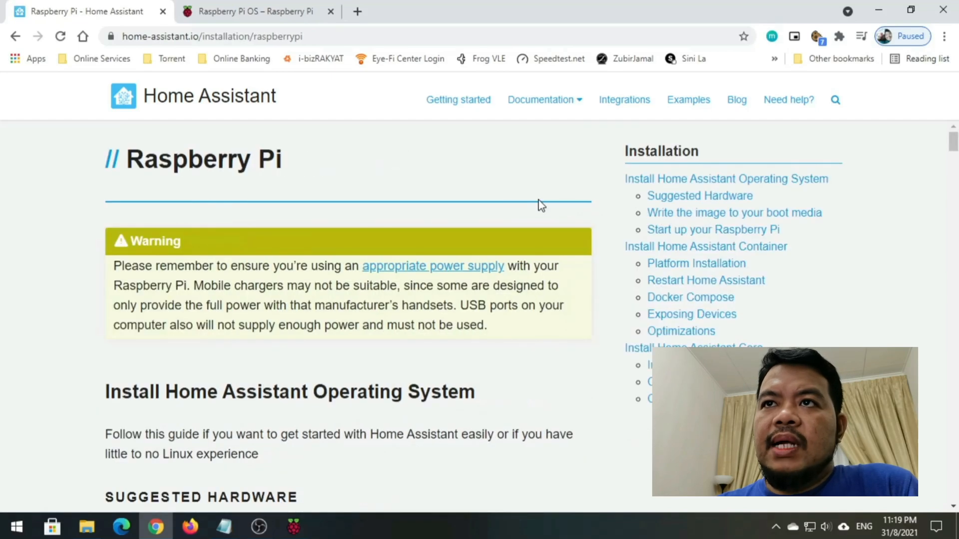
{"action": "left_click_drag", "start_coordinate": [952, 150], "coordinate": [950, 178]}
{"action": "scroll", "coordinate": [703, 199], "scroll_direction": "up", "scroll_amount": 1}
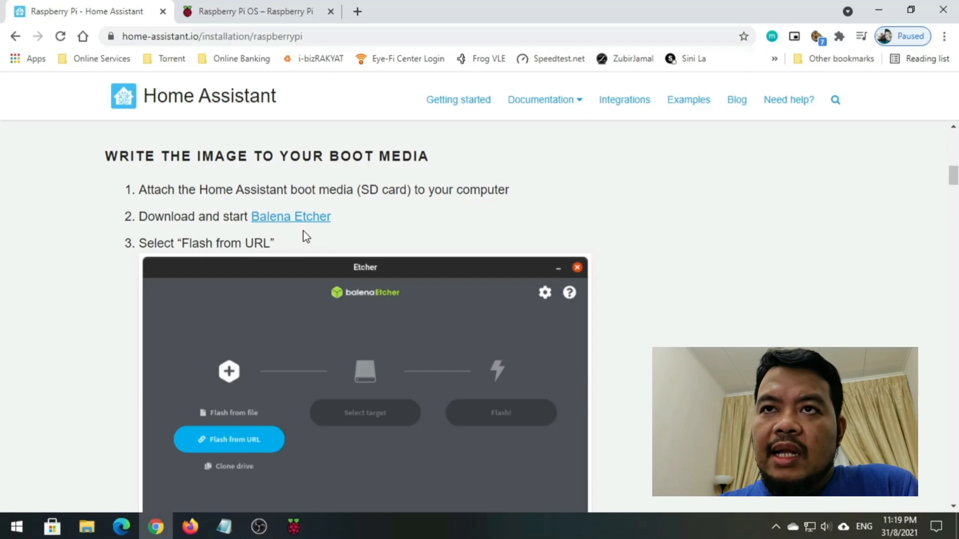
Show the Raspberry Pi Imager downloads on the Raspberry Pi OS page and switch to the Raspberry Pi Imager application
{"action": "left_click", "coordinate": [275, 14]}
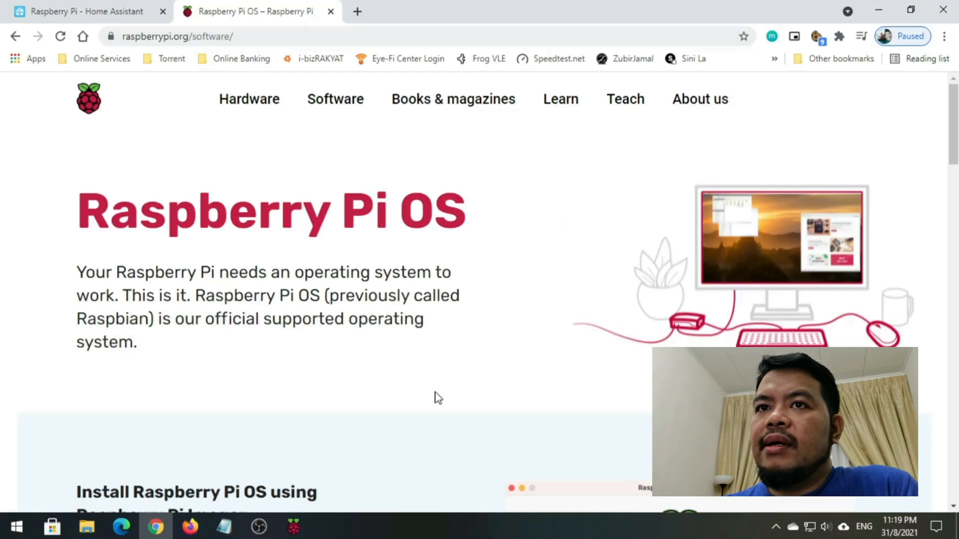
{"action": "left_click_drag", "start_coordinate": [954, 134], "coordinate": [944, 199]}
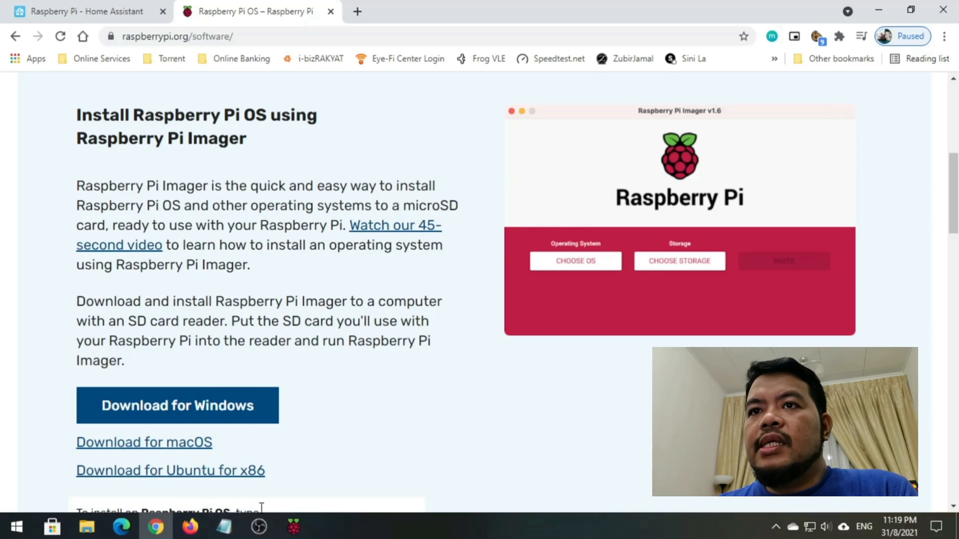
{"action": "left_click", "coordinate": [300, 525]}
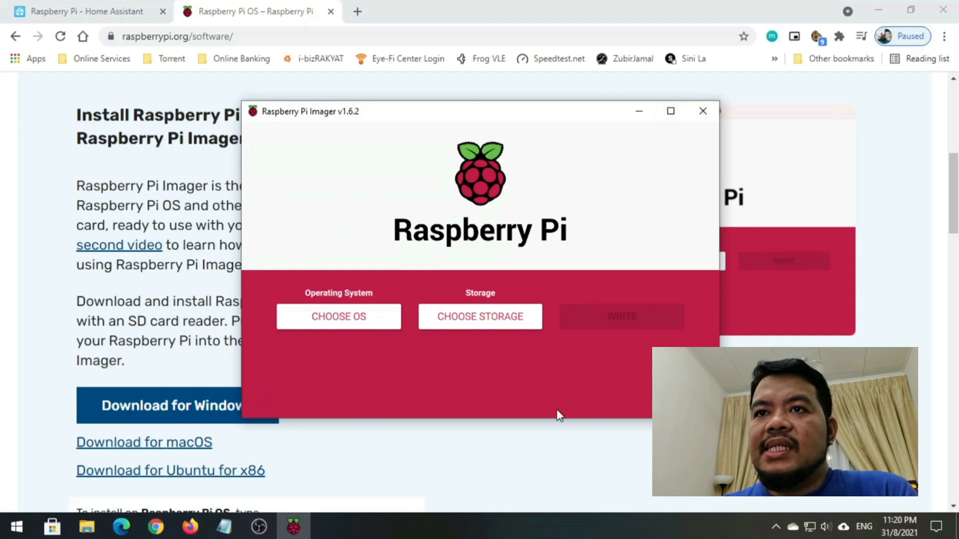
Choose Home Assistant OS 6.2 (RPi 4/400) from the other specific purpose systems as the operating system and open the storage selection
{"action": "left_click", "coordinate": [327, 323]}
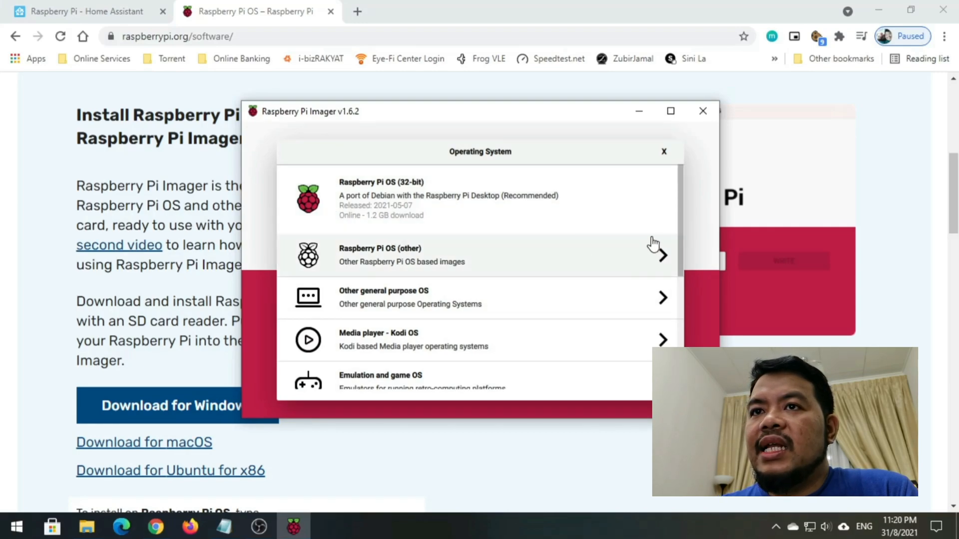
{"action": "left_click_drag", "start_coordinate": [685, 230], "coordinate": [682, 308]}
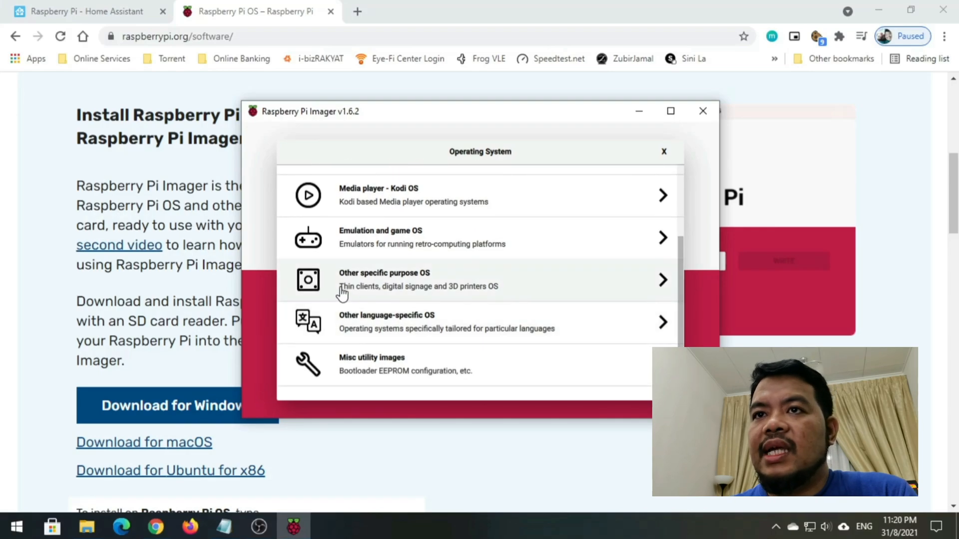
{"action": "left_click", "coordinate": [405, 282]}
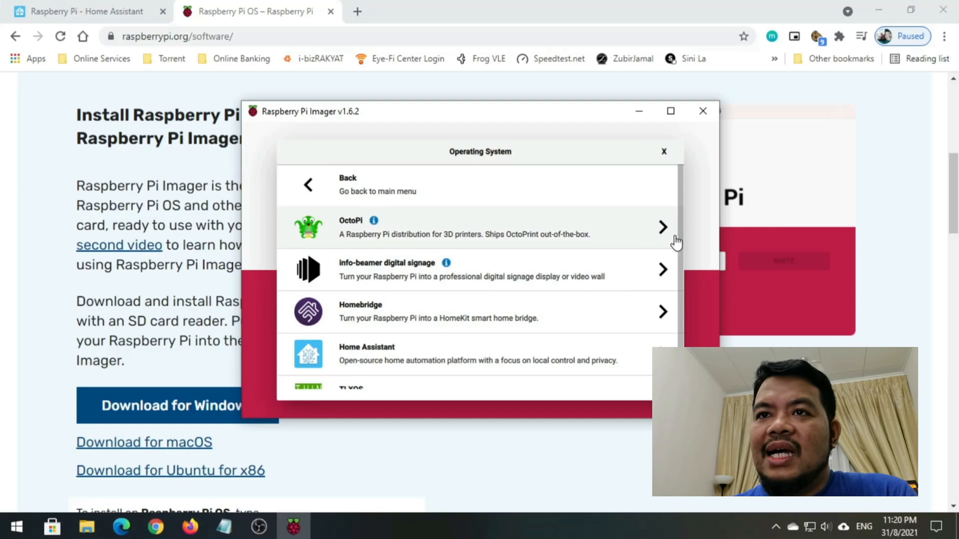
{"action": "left_click_drag", "start_coordinate": [681, 238], "coordinate": [682, 268]}
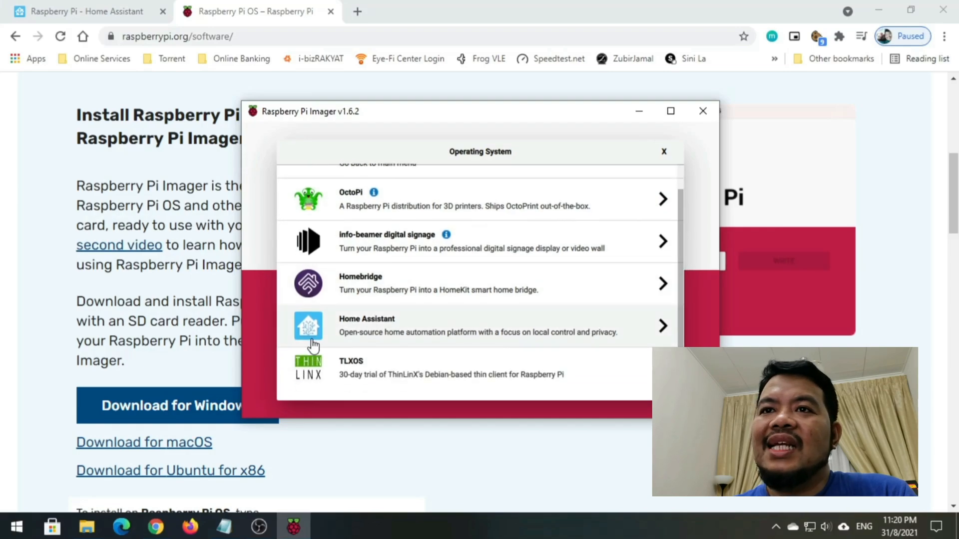
{"action": "left_click", "coordinate": [359, 324]}
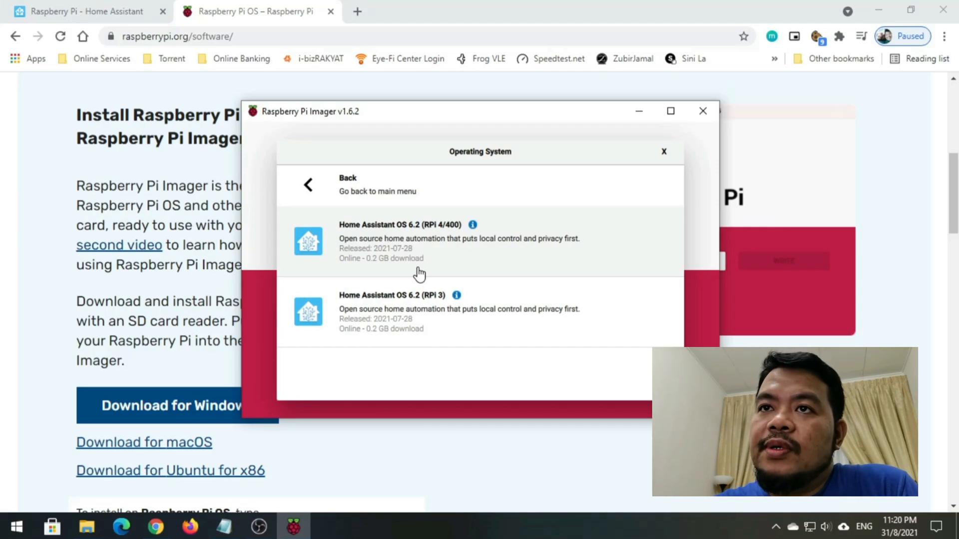
{"action": "left_click", "coordinate": [392, 253]}
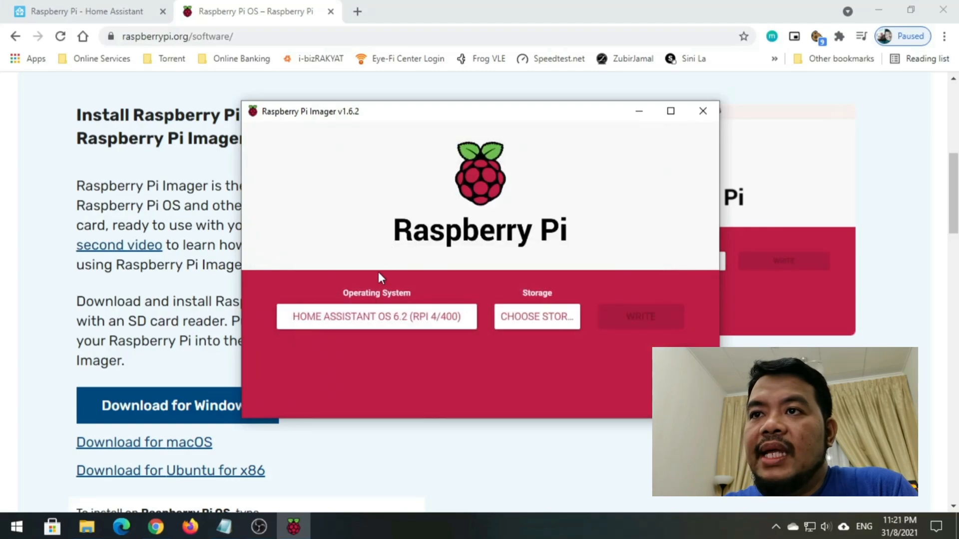
{"action": "left_click", "coordinate": [533, 319]}
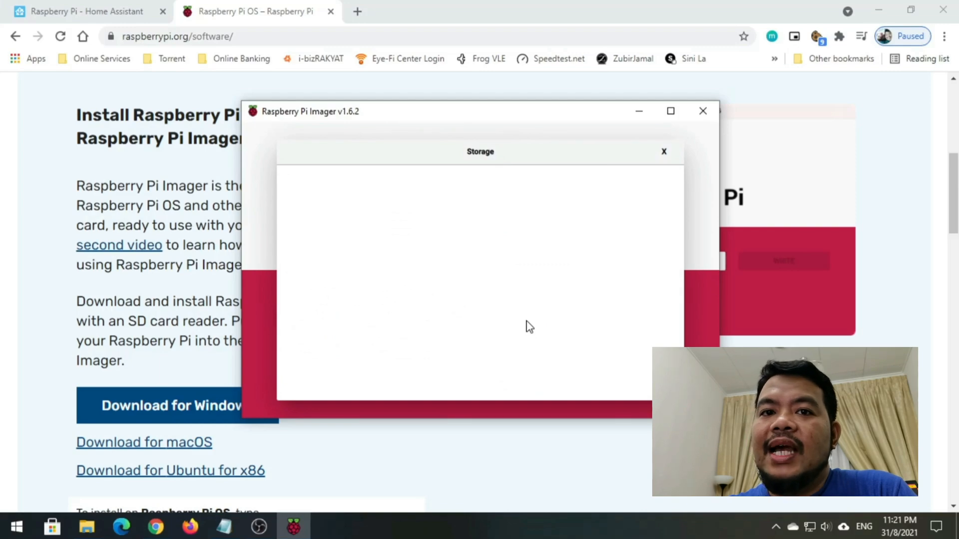